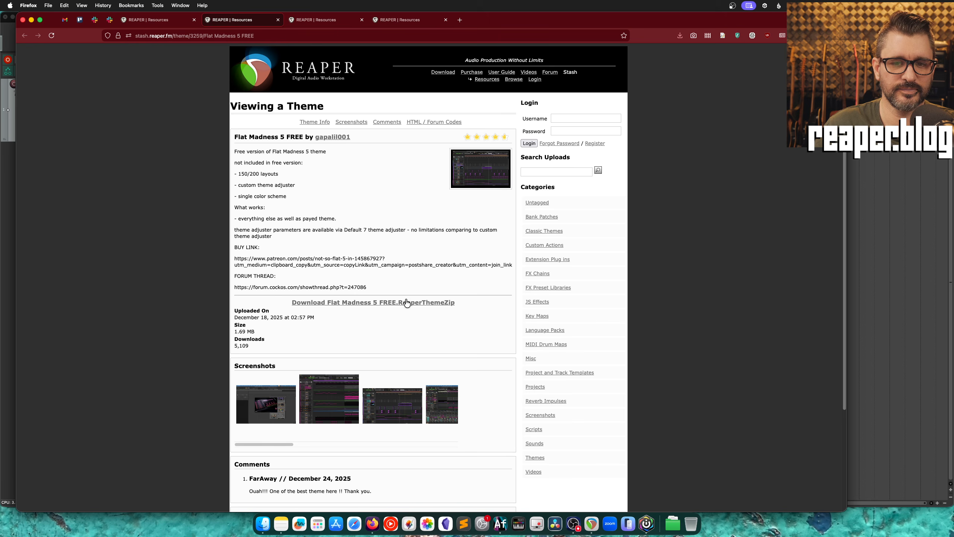
# Download the Flat Madness 5 FREE, Theme FLogic B and Theme Default 5.0 MIDAS files from their theme pages.
pyautogui.click(407, 303)
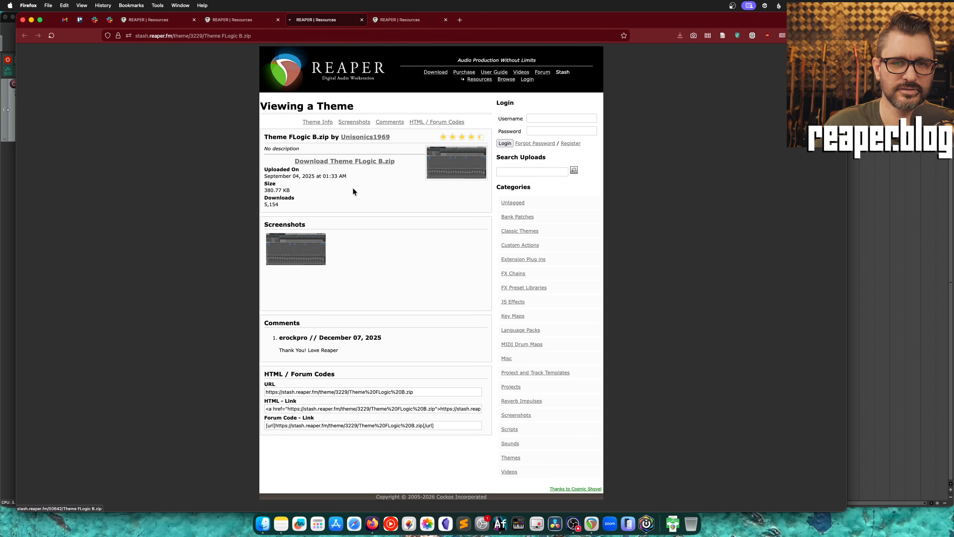
pyautogui.hotkey('ctrl', 'Tab')
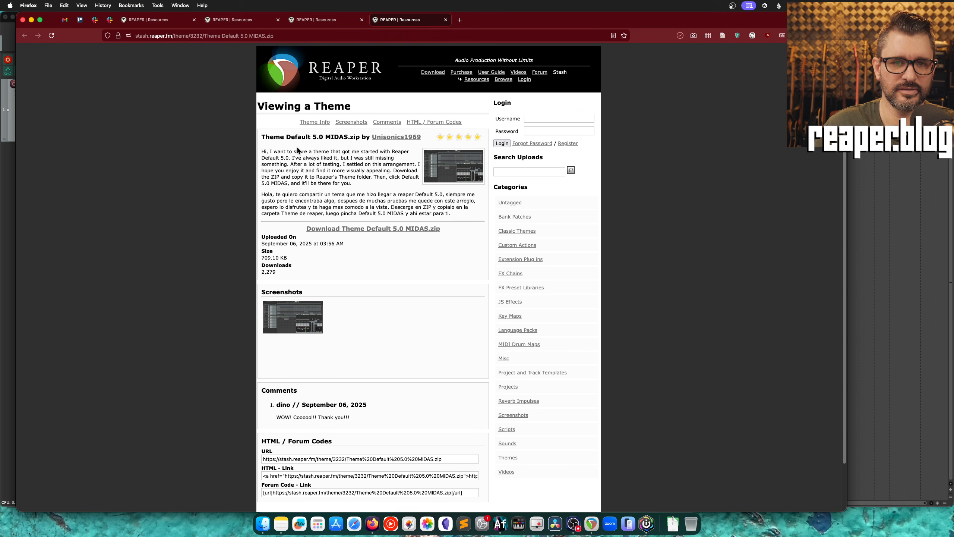
pyautogui.click(385, 228)
# Switch to Finder's Downloads folder and extract the Theme Default 5.0 MIDAS and Theme FLogic B zip archives.
pyautogui.click(628, 343)
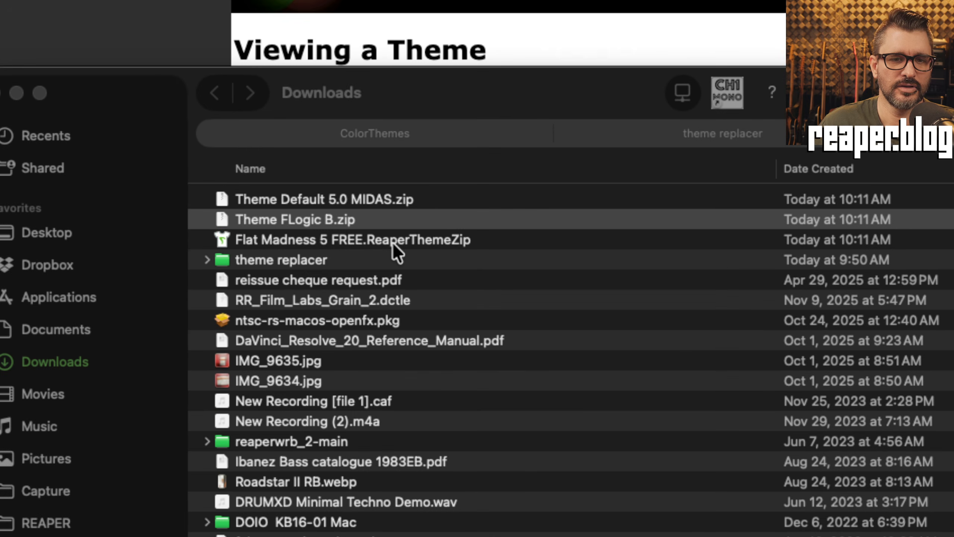
pyautogui.click(394, 243)
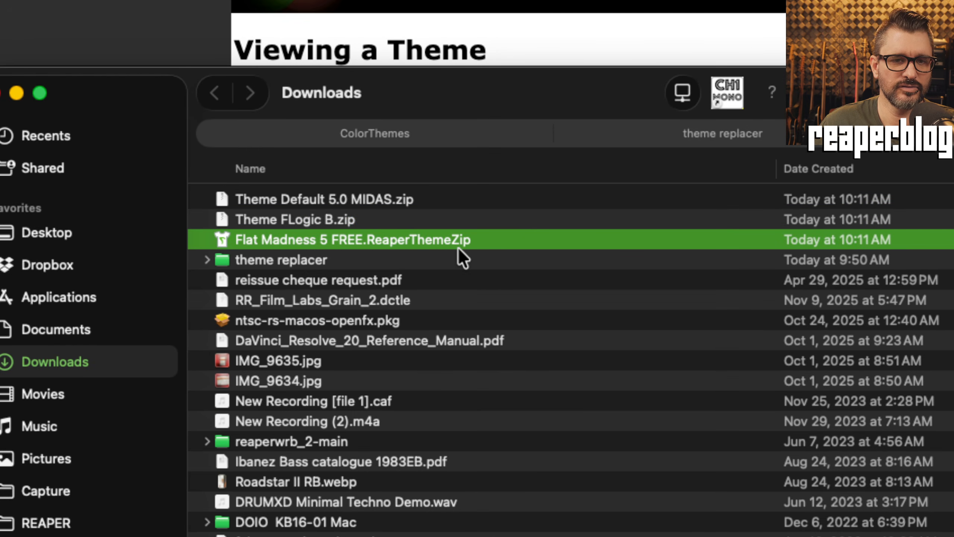
pyautogui.click(386, 222)
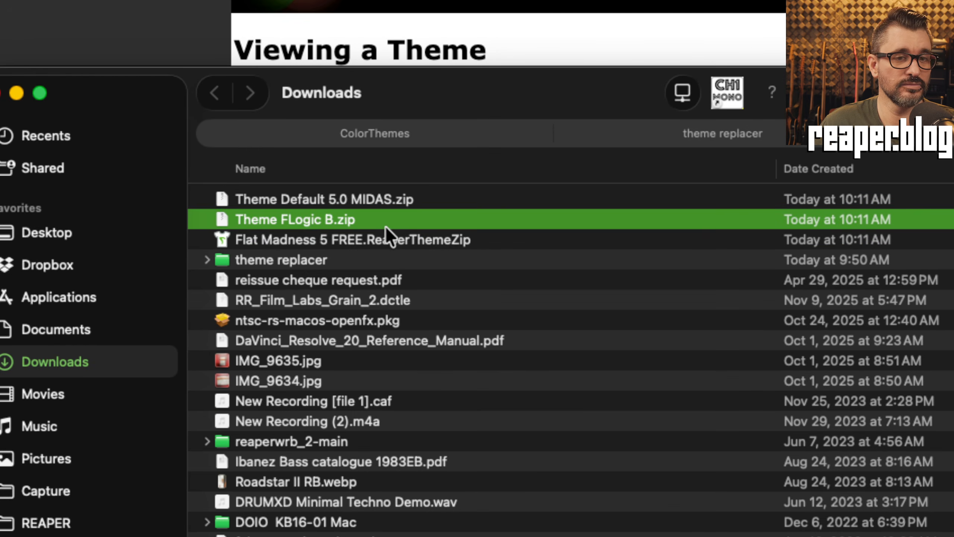
pyautogui.keyDown('shift'); pyautogui.click(416, 204); pyautogui.keyUp('shift')
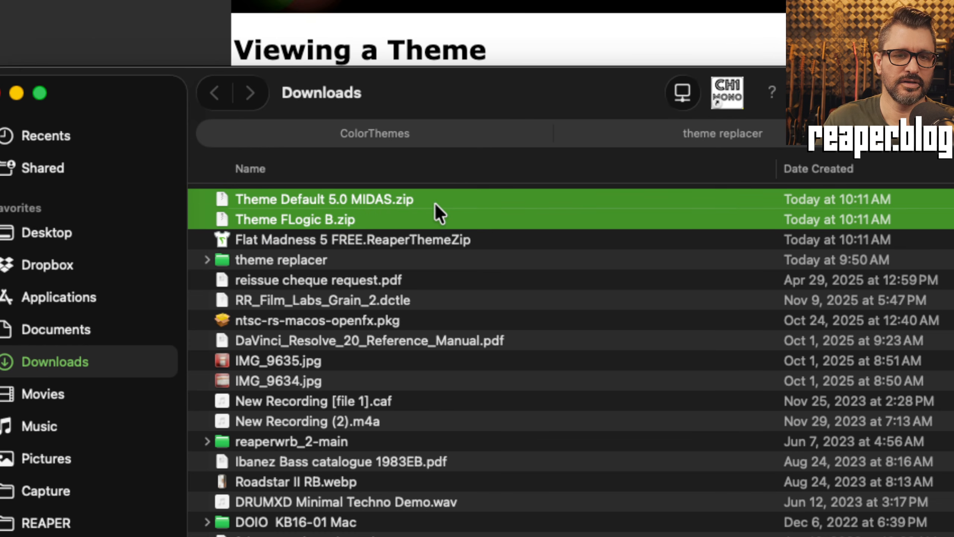
pyautogui.doubleClick(435, 204)
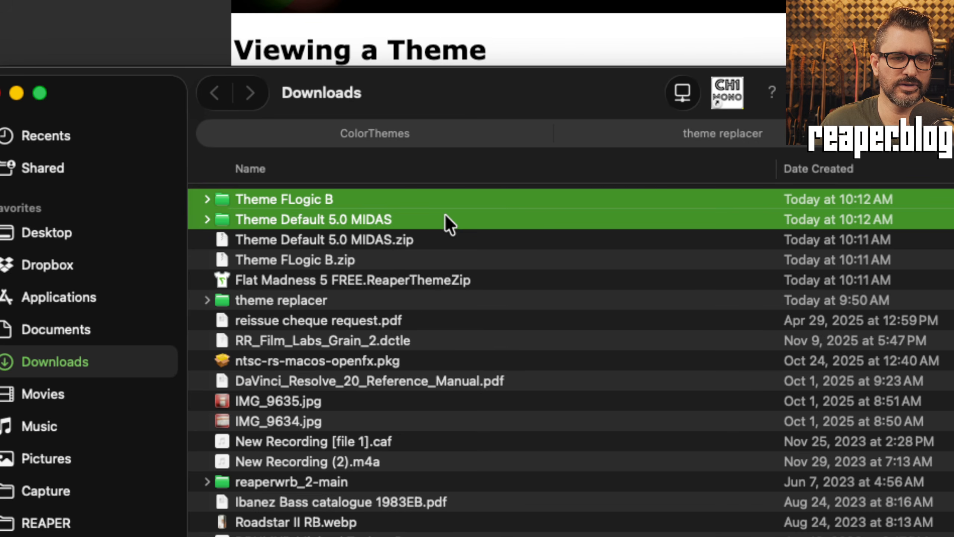
# Expand the extracted Theme Default 5.0 MIDAS folder and inspect its ReaperTheme and ReaperThemeZip files.
pyautogui.click(478, 230)
pyautogui.press('Up')
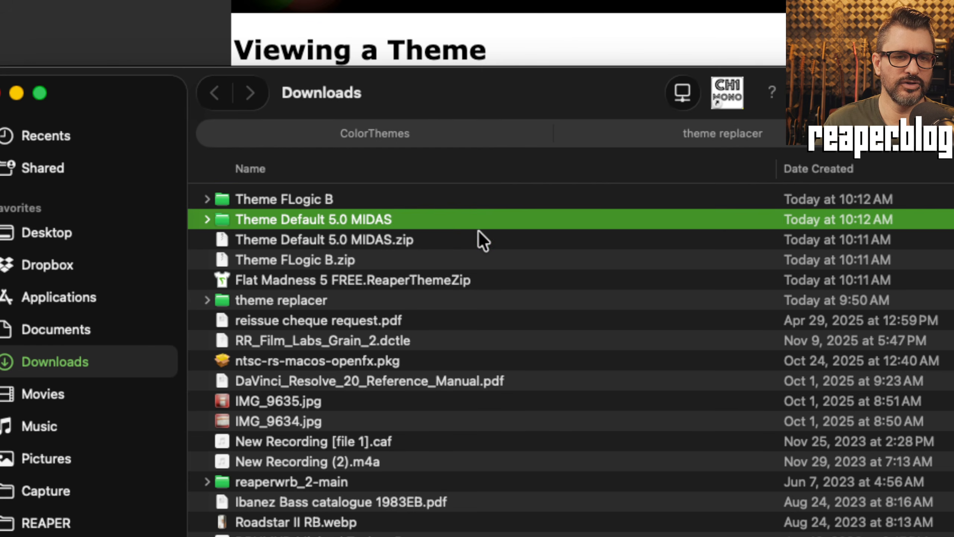
pyautogui.press('Right')
pyautogui.press('Down')
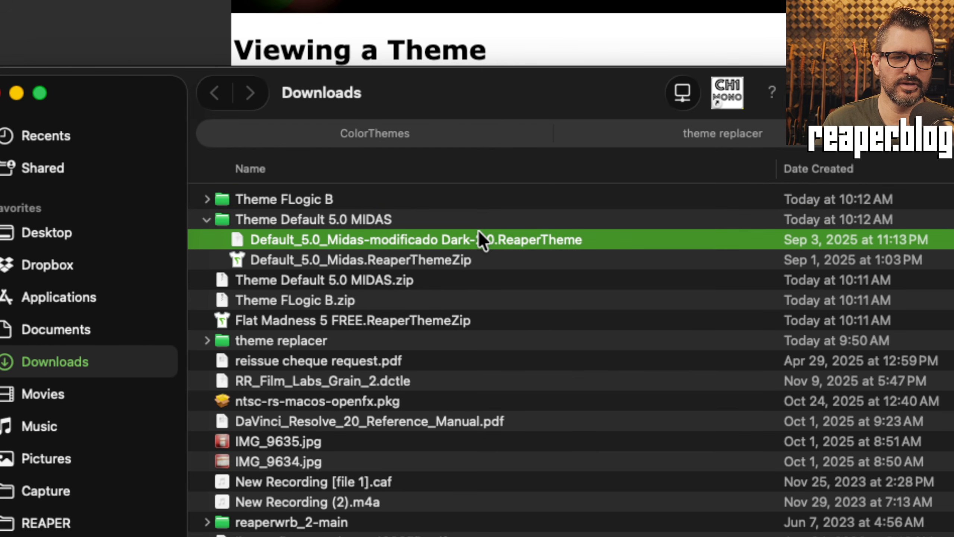
pyautogui.press('Down')
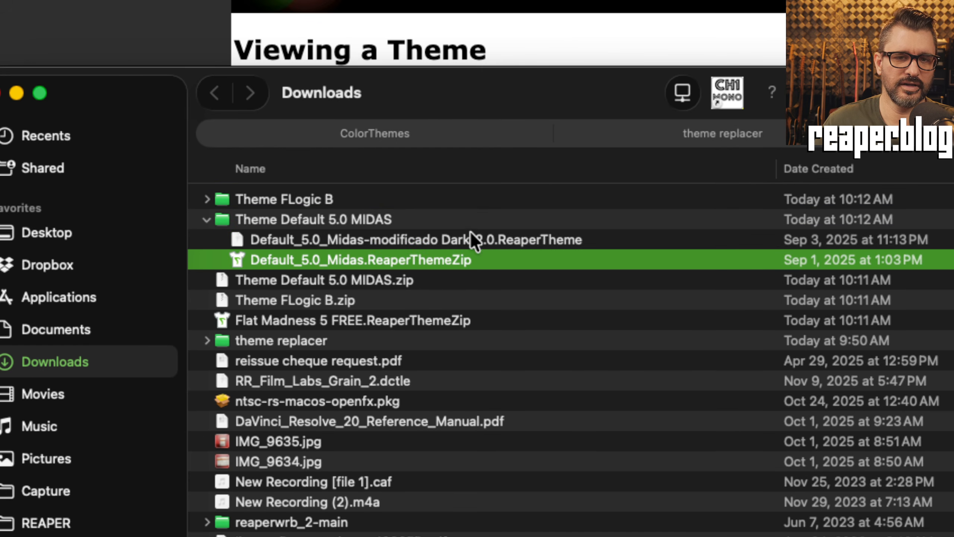
pyautogui.keyDown('shift'); pyautogui.click(471, 237); pyautogui.keyUp('shift')
pyautogui.click(469, 255)
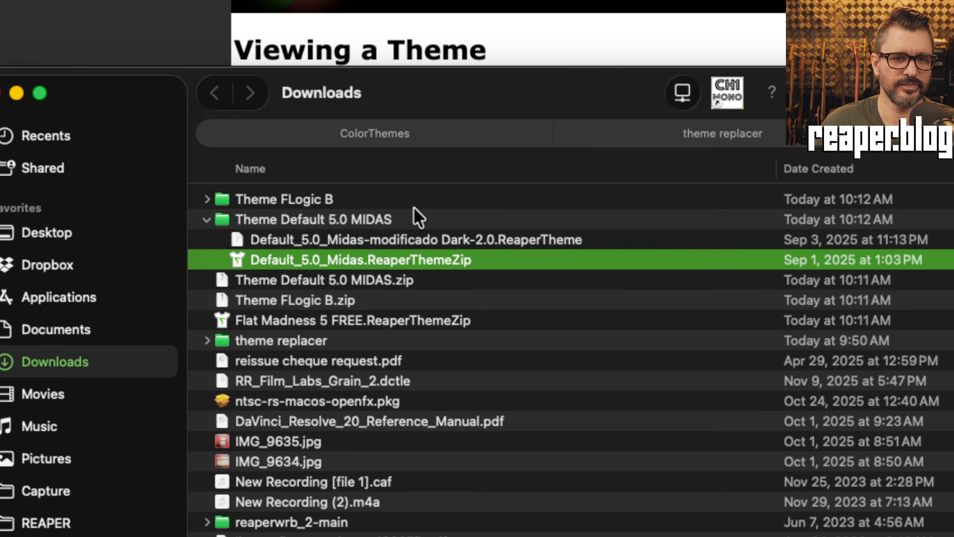
# Expand the extracted Theme FLogic B folder and inspect its theme files and ReaperMenu toolbar files.
pyautogui.click(413, 206)
pyautogui.press('Right')
pyautogui.press('Down')
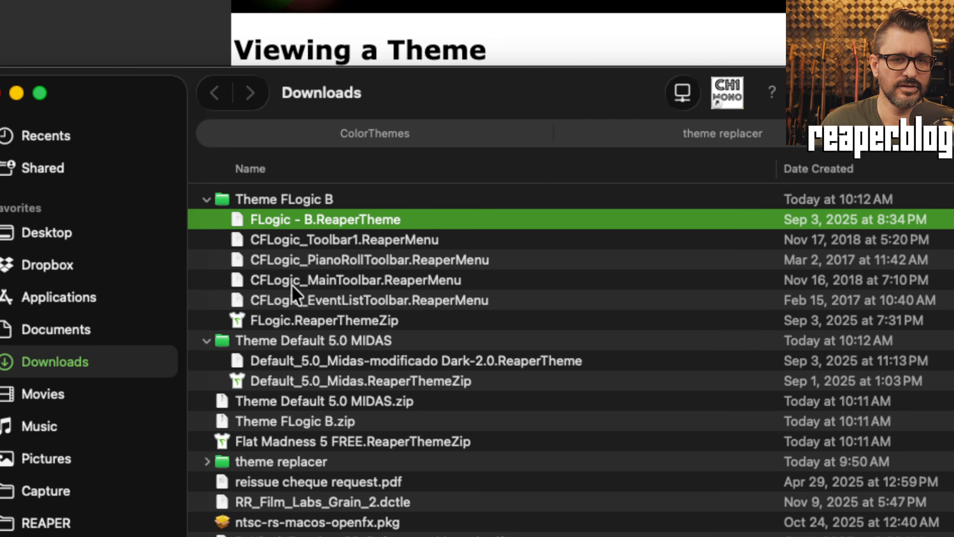
pyautogui.click(449, 301)
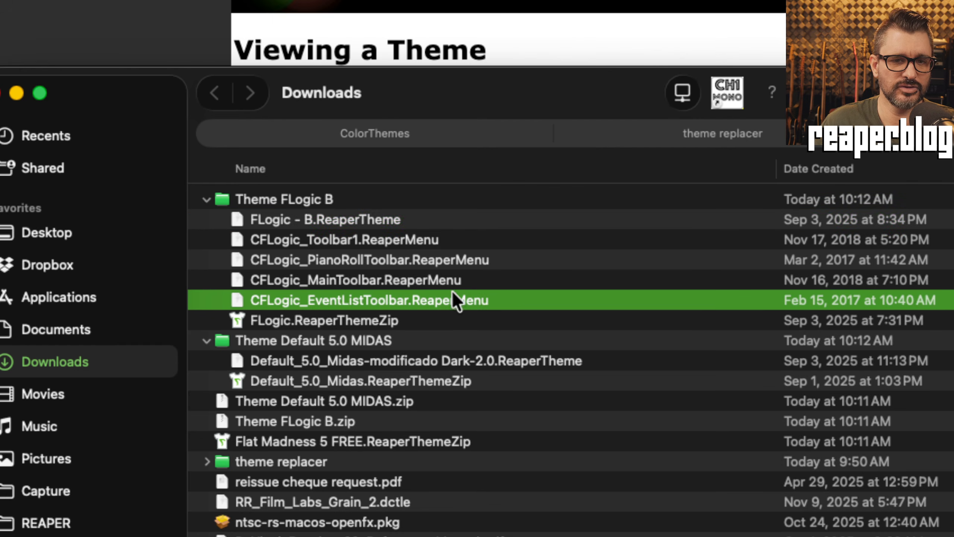
pyautogui.click(402, 323)
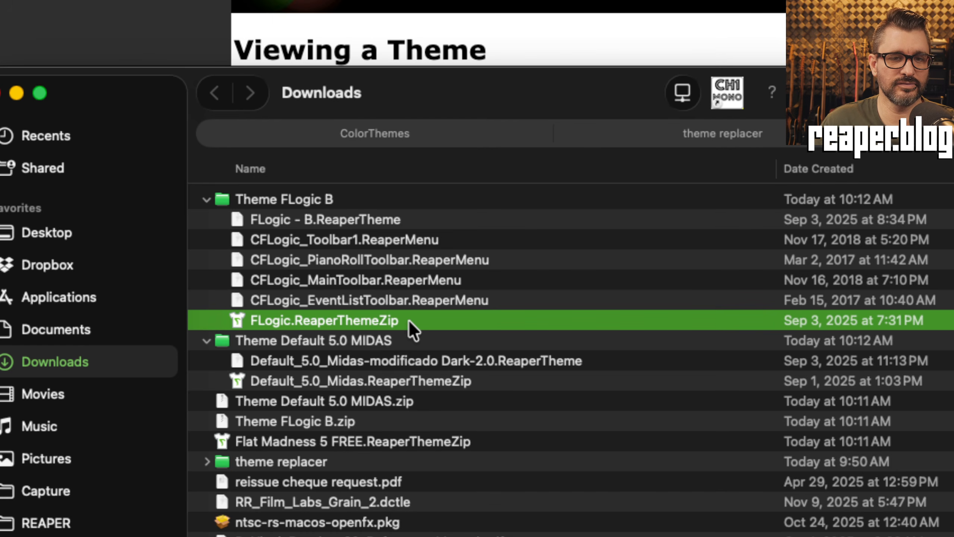
# Put both FLogic theme files, both Default_5.0_Midas theme files and Flat Madness 5 FREE.ReaperThemeZip into the ColorThemes folder.
pyautogui.click(369, 221)
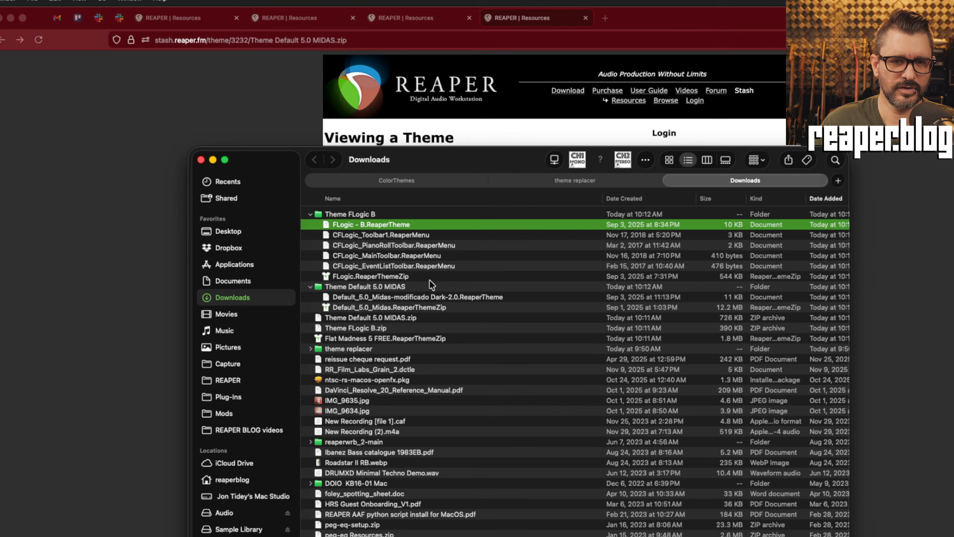
pyautogui.keyDown('super'); pyautogui.click(433, 284); pyautogui.keyUp('super')
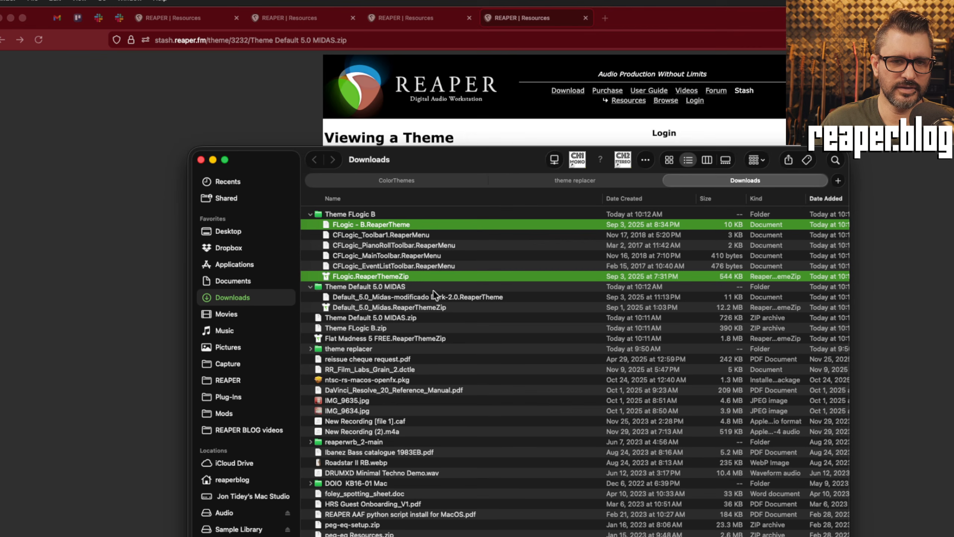
pyautogui.keyDown('super'); pyautogui.click(426, 297); pyautogui.keyUp('super')
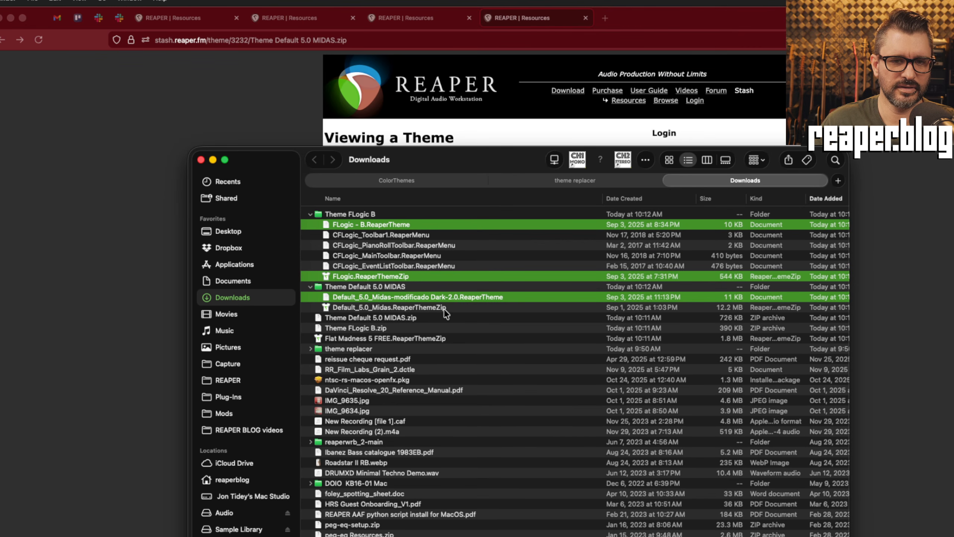
pyautogui.keyDown('super'); pyautogui.click(428, 308); pyautogui.keyUp('super')
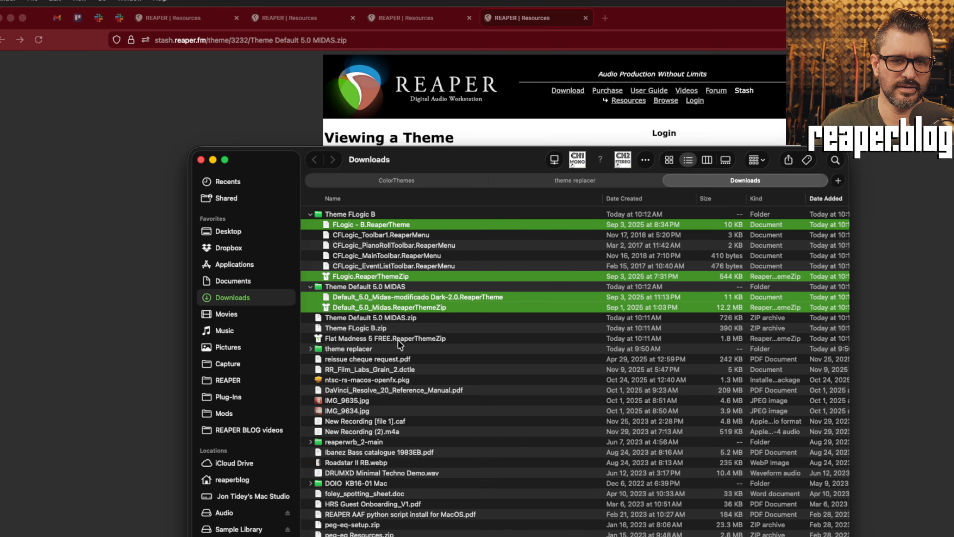
pyautogui.keyDown('super'); pyautogui.click(428, 340); pyautogui.keyUp('super')
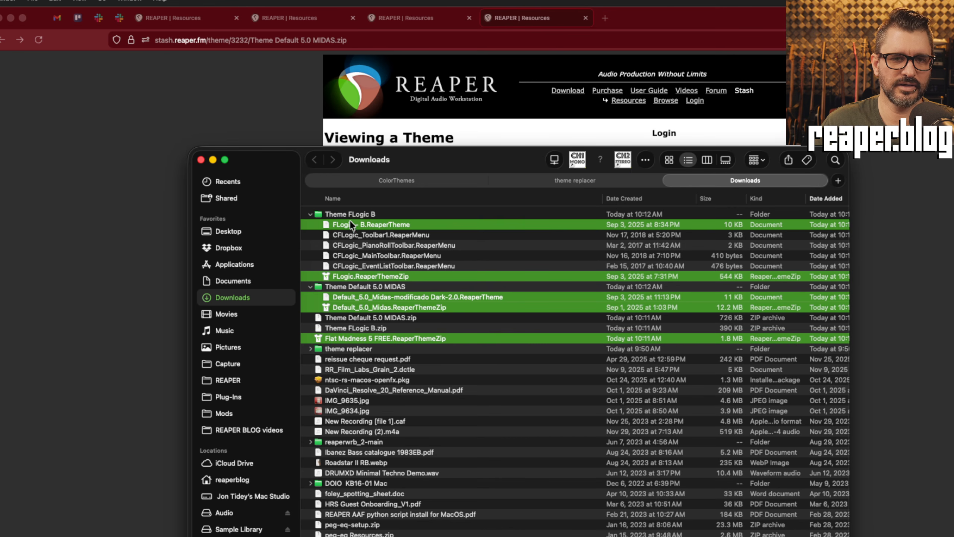
pyautogui.moveTo(355, 225); pyautogui.dragTo(465, 330)
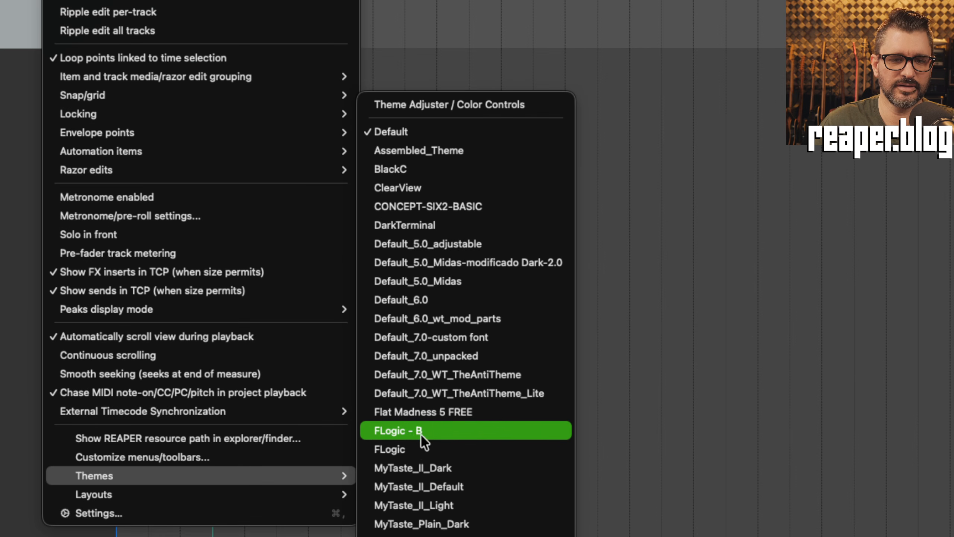
# Switch to REAPER and preview the FLogic - B theme followed by the Flat Madness 5 FREE theme.
pyautogui.click(426, 451)
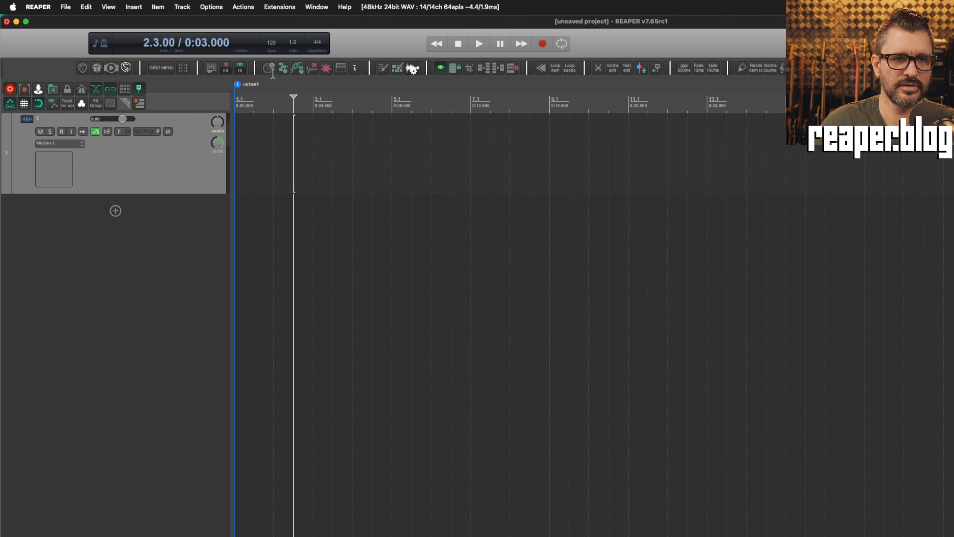
pyautogui.click(211, 7)
pyautogui.moveTo(225, 444)
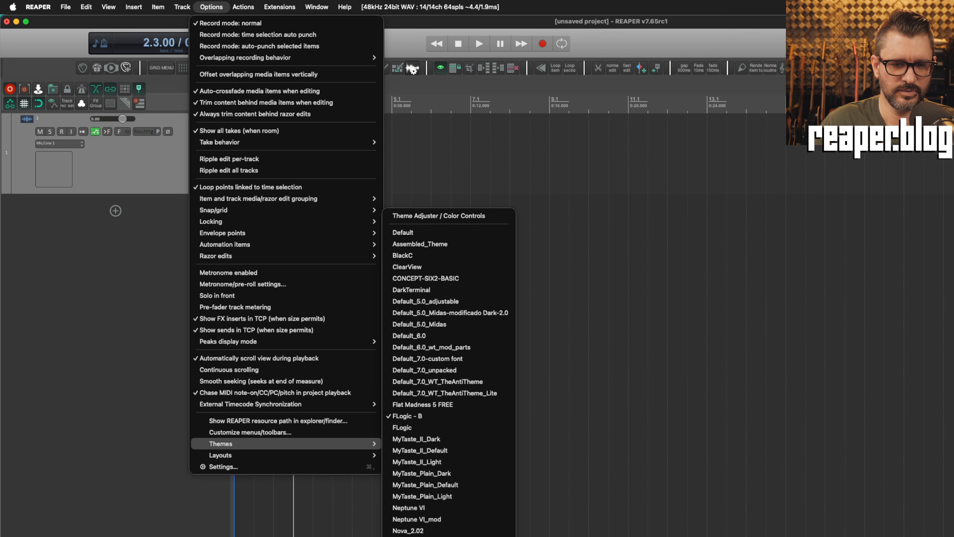
pyautogui.click(484, 404)
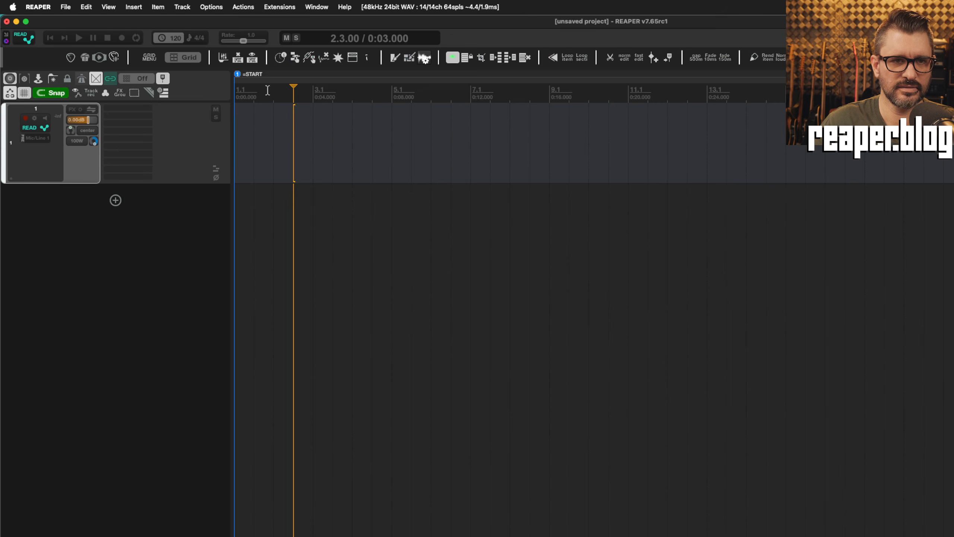
# Preview the Default_5.0_Midas theme and move the edit cursor to 3.3.00 in the arrange view.
pyautogui.click(212, 7)
pyautogui.moveTo(226, 443)
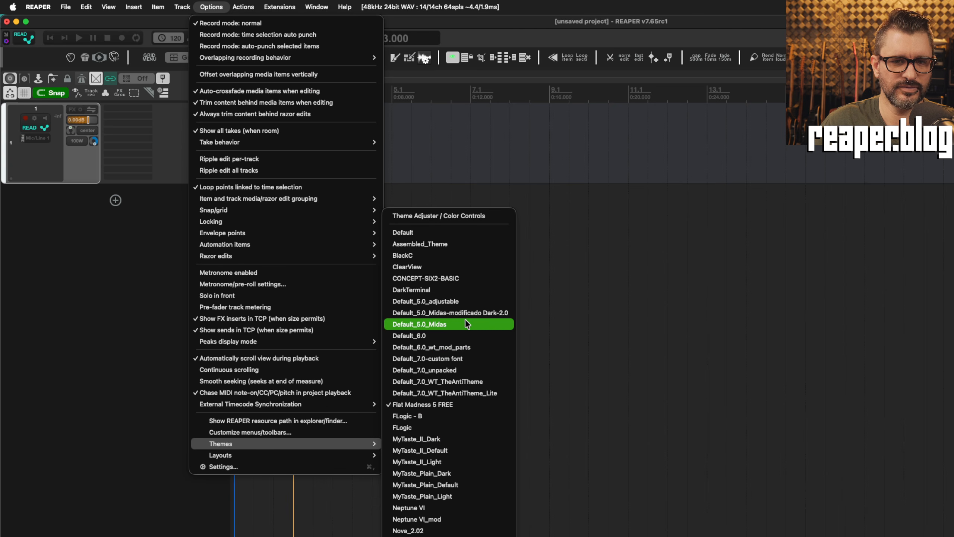
pyautogui.click(454, 324)
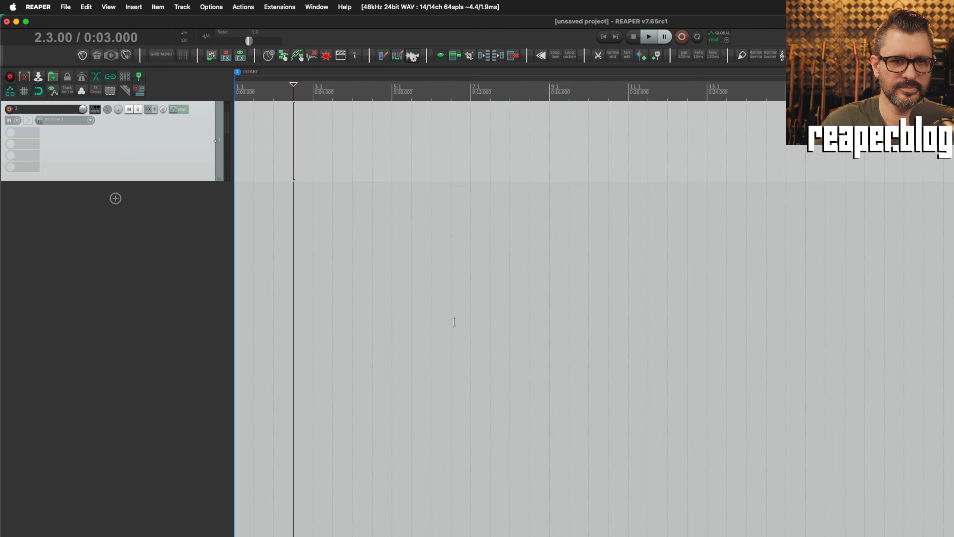
pyautogui.click(324, 157)
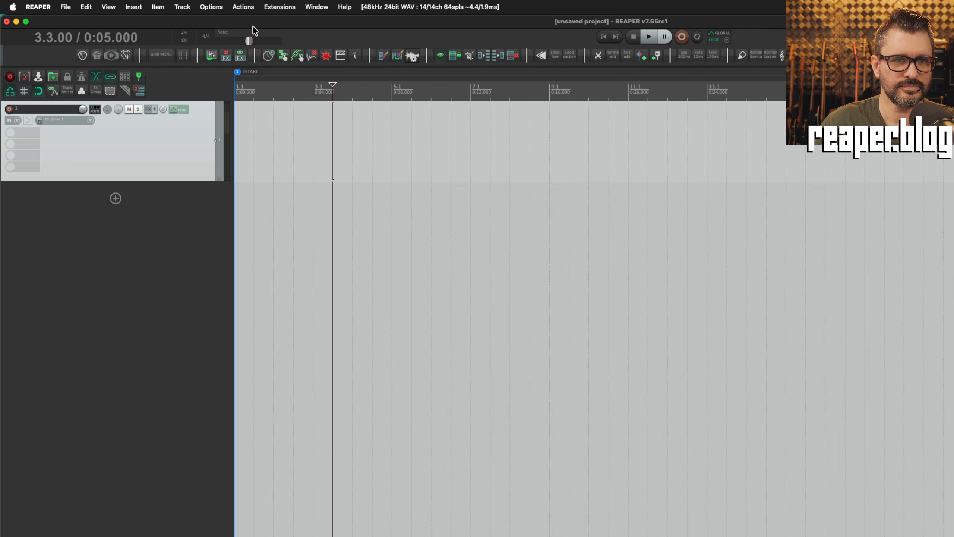
# Apply the Default theme and place the edit cursor at 4.3.00 in the arrange view.
pyautogui.click(213, 7)
pyautogui.moveTo(324, 444)
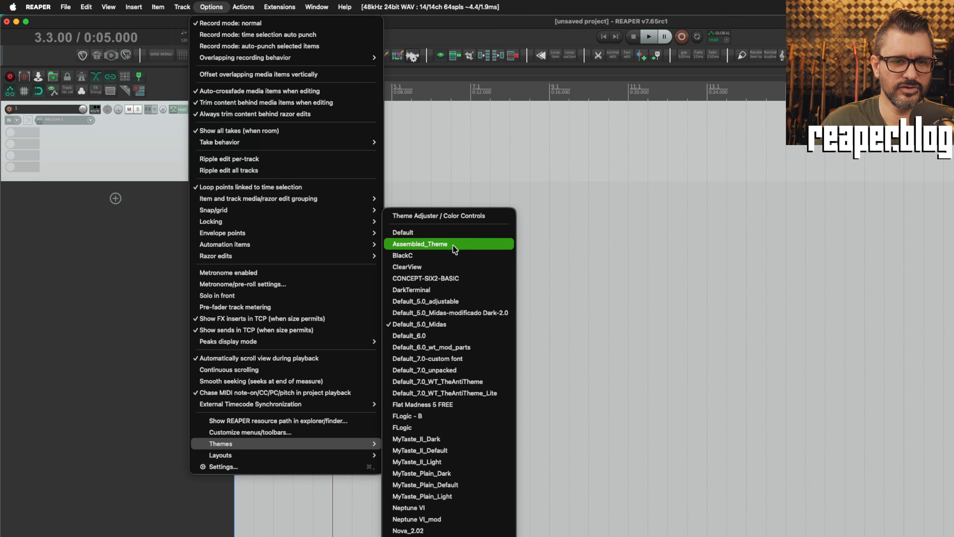
pyautogui.click(452, 233)
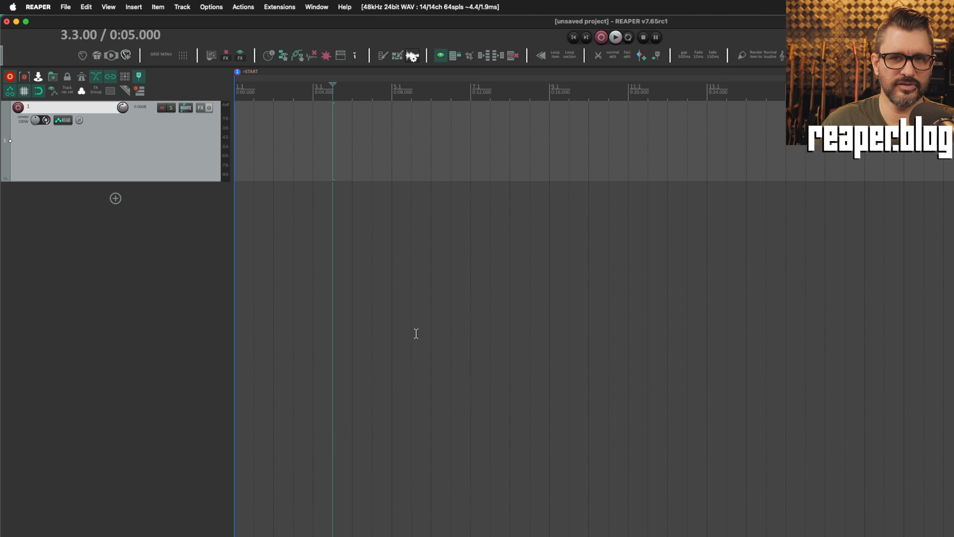
pyautogui.click(368, 321)
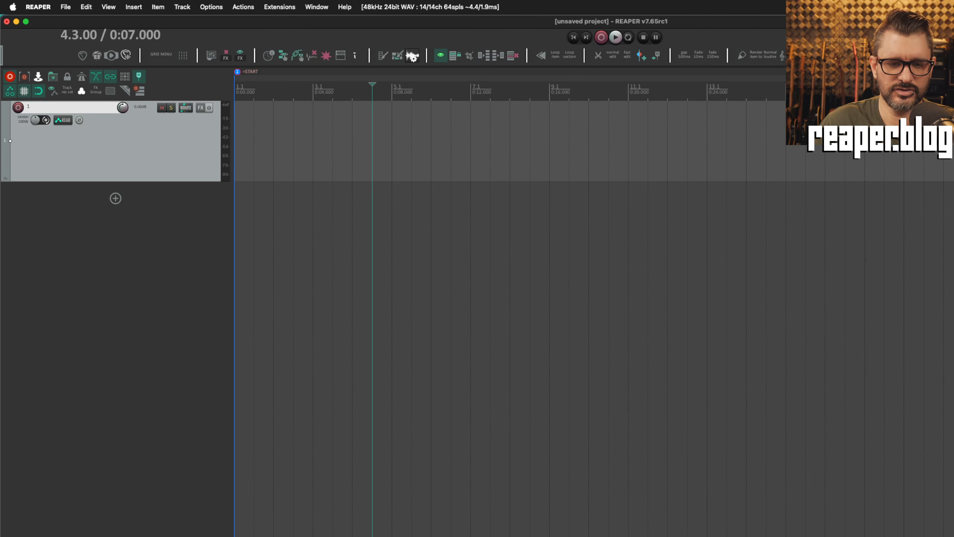
# Switch to Finder, open the theme replacer folder, and examine the refresh script, macOS zip archive and ReadMe PDF.
pyautogui.press('super+Tab')
pyautogui.click(484, 358)
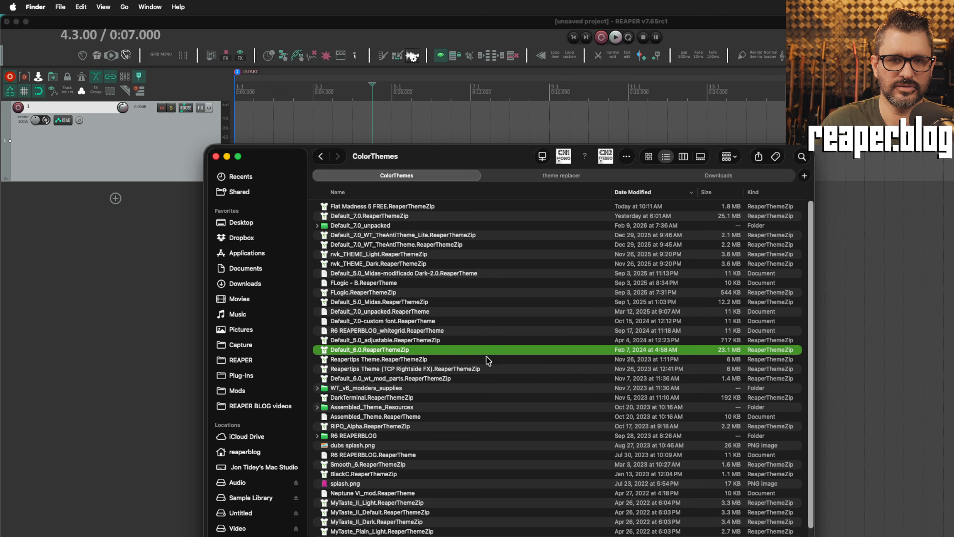
pyautogui.click(608, 177)
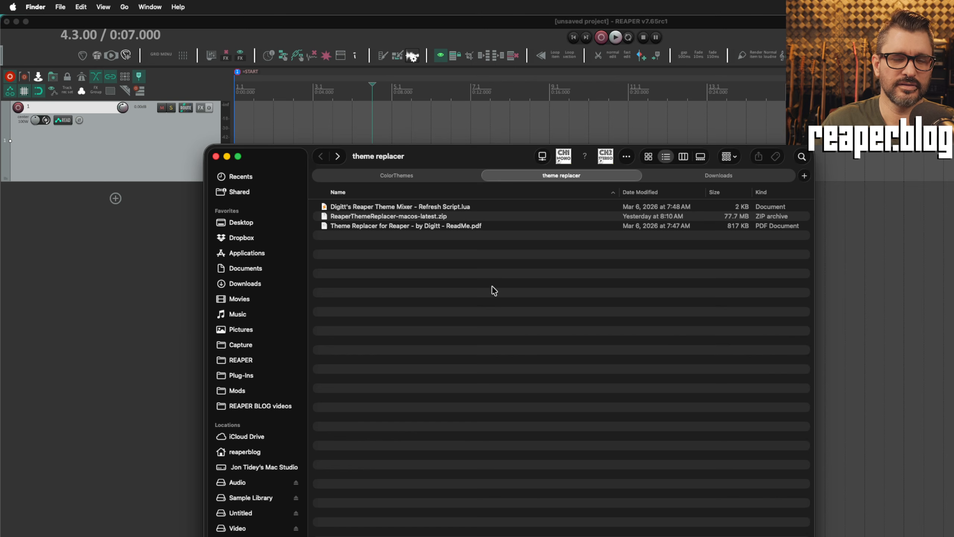
pyautogui.click(457, 217)
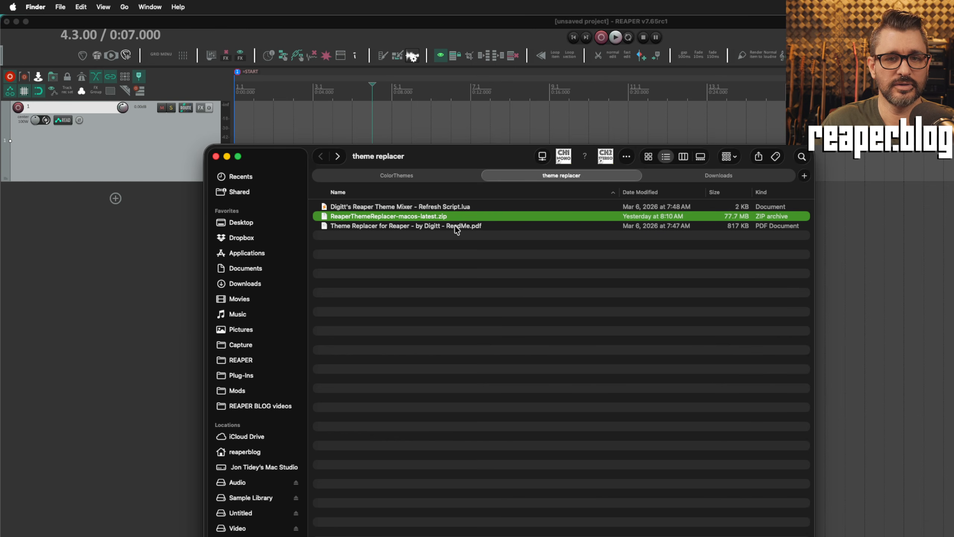
pyautogui.click(480, 208)
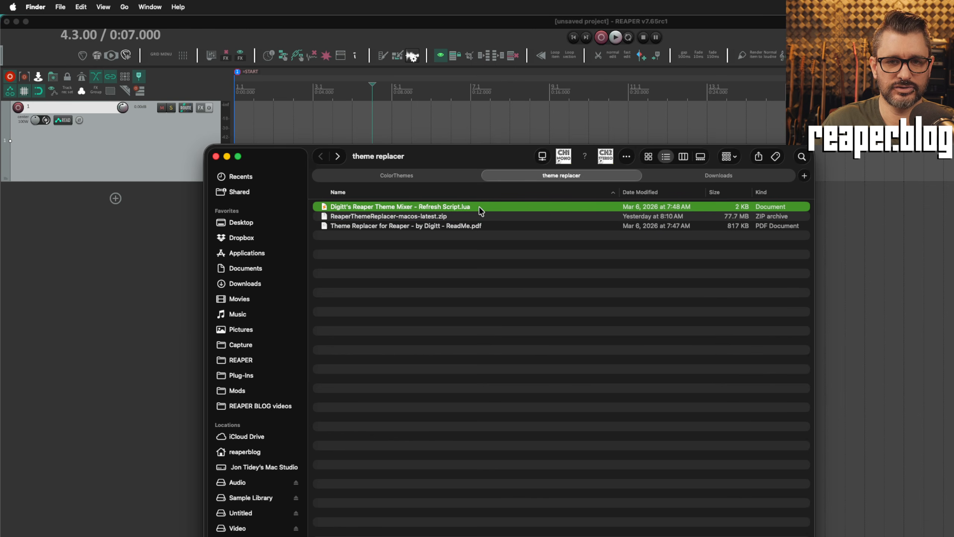
pyautogui.click(481, 226)
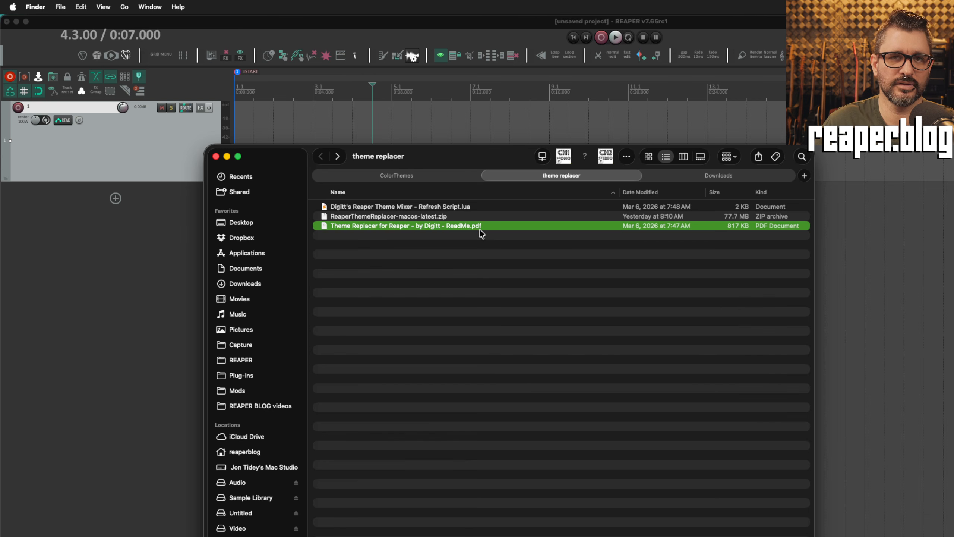
pyautogui.click(485, 283)
pyautogui.click(439, 229)
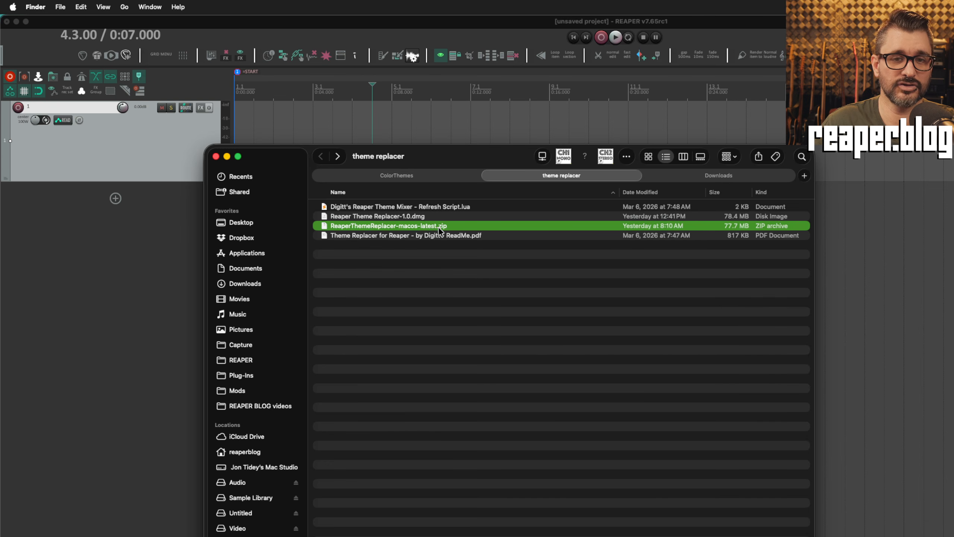
# Try to open the Reaper Theme Replacer-1.0.dmg disk image and dismiss the security warning without trashing the file.
pyautogui.click(428, 217)
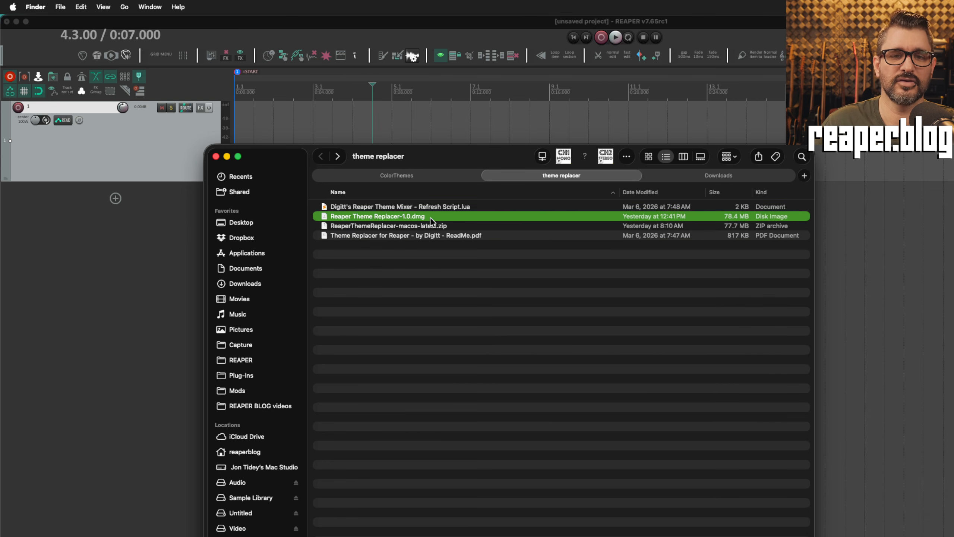
pyautogui.rightClick(431, 215)
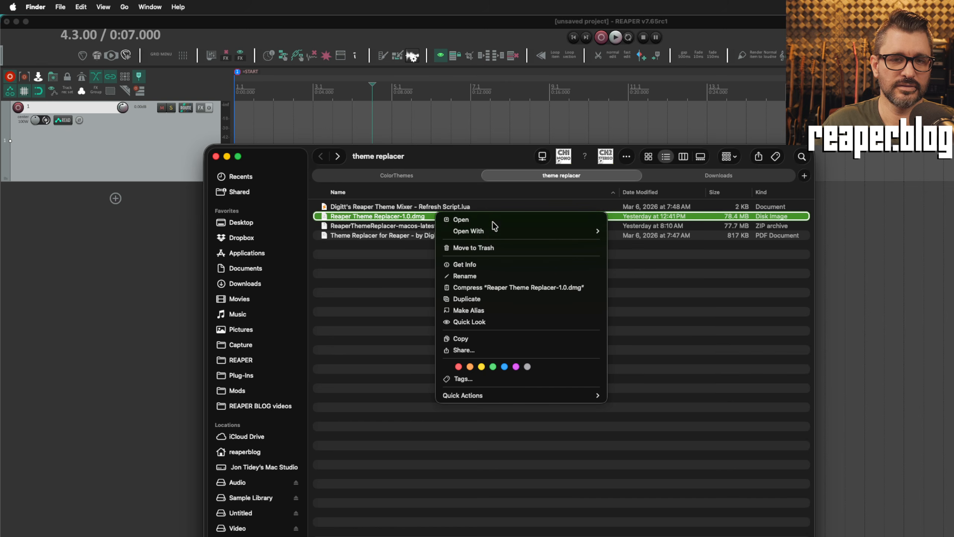
pyautogui.press('Escape')
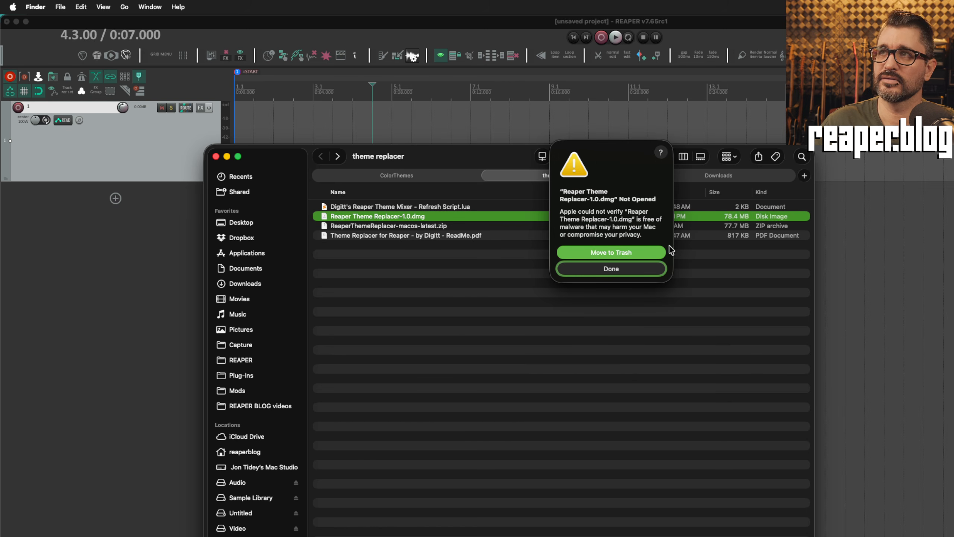
pyautogui.click(631, 273)
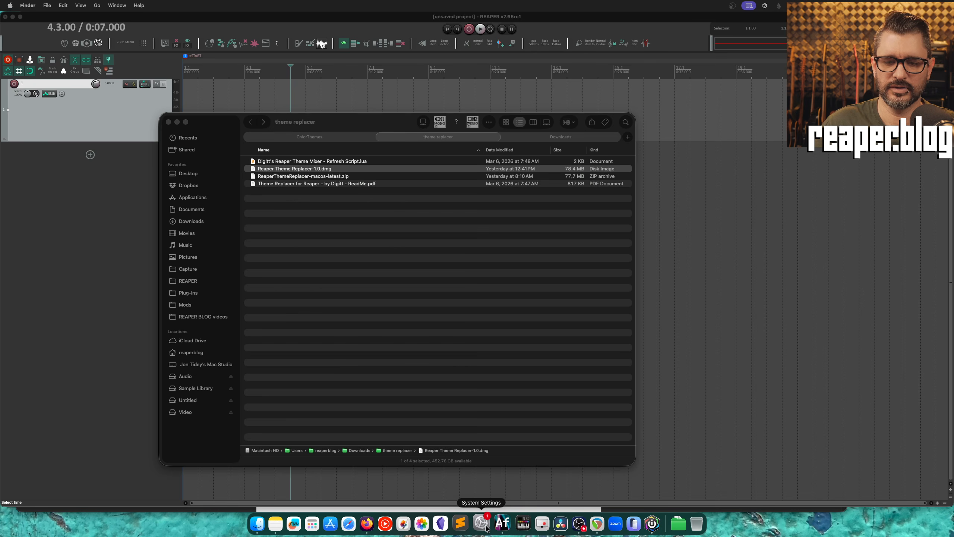
# Switch to System Settings and allow the blocked Reaper Theme Replacer-1.0.dmg to open under Privacy & Security, entering the administrator password.
pyautogui.click(486, 523)
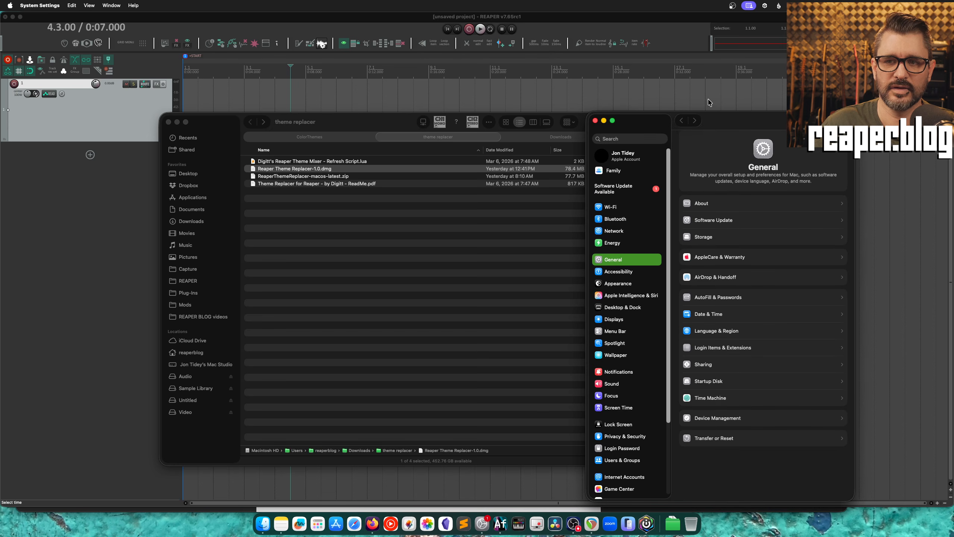
pyautogui.moveTo(734, 124); pyautogui.dragTo(417, 25)
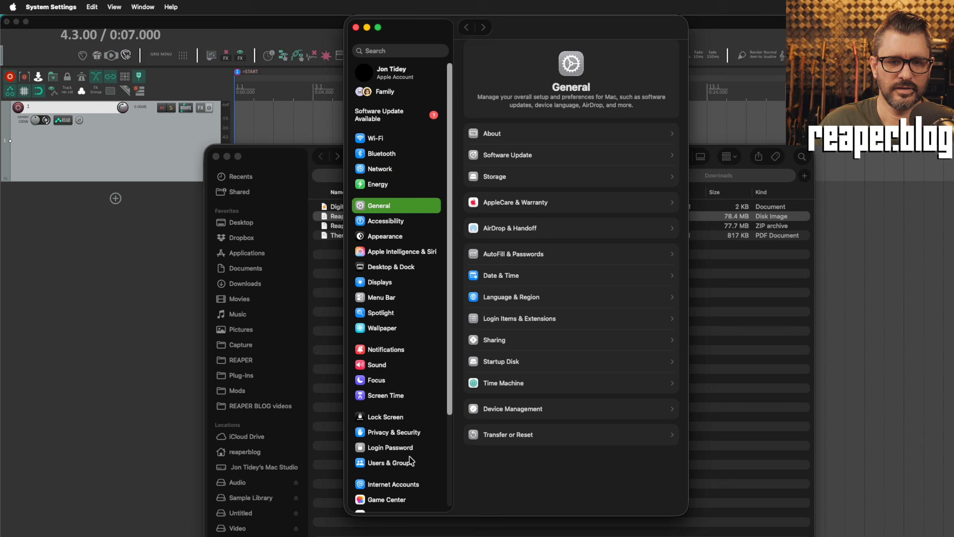
pyautogui.click(402, 433)
pyautogui.scroll(-4, 571, 377)
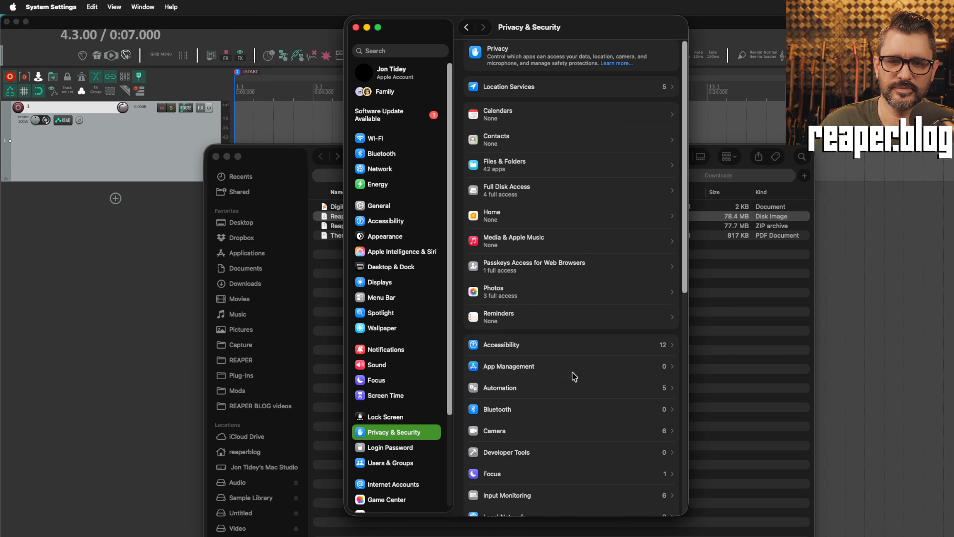
pyautogui.scroll(-8, 574, 374)
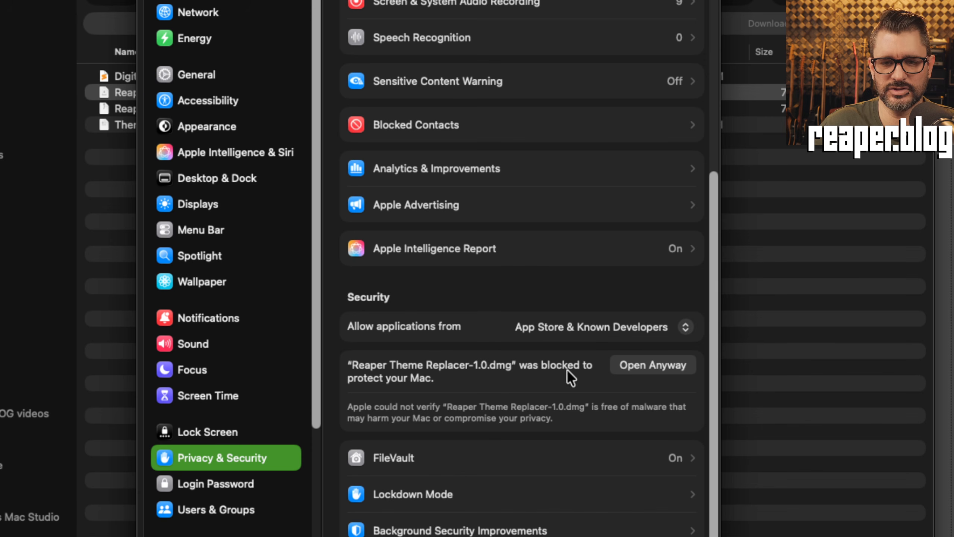
pyautogui.click(643, 364)
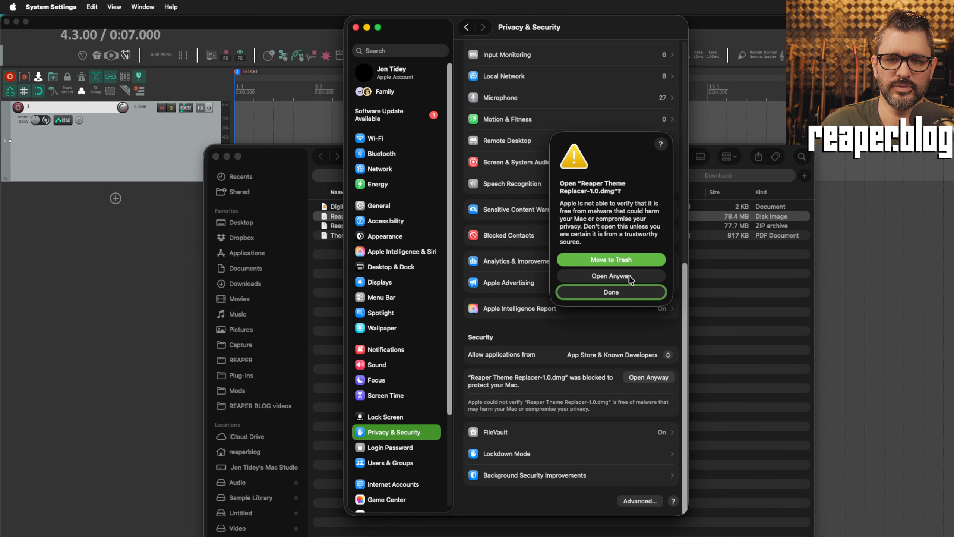
pyautogui.click(633, 279)
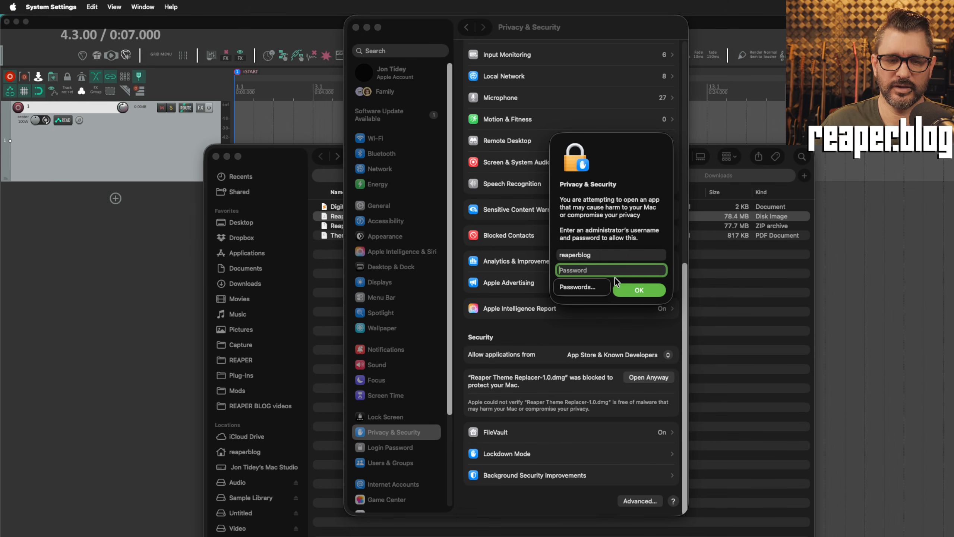
pyautogui.write('••••••••')
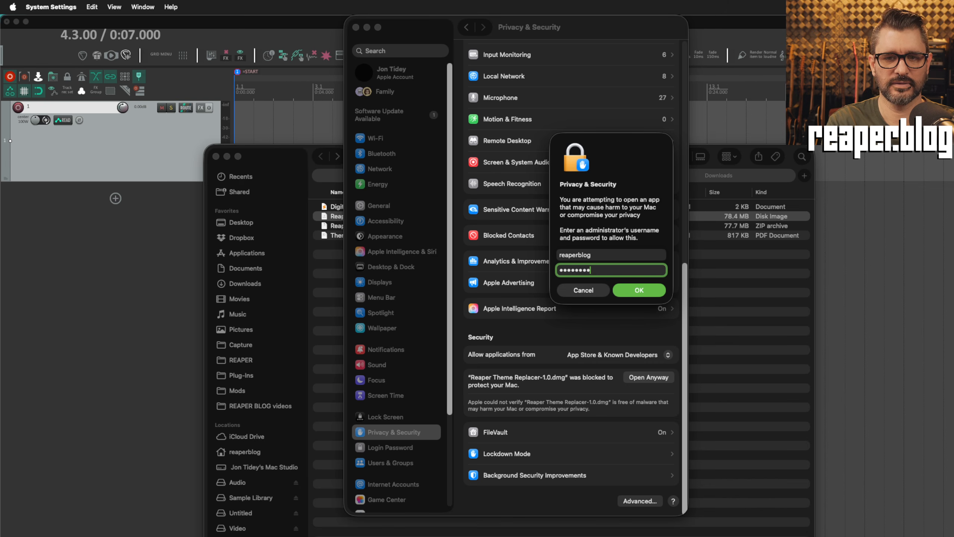
pyautogui.press('Return')
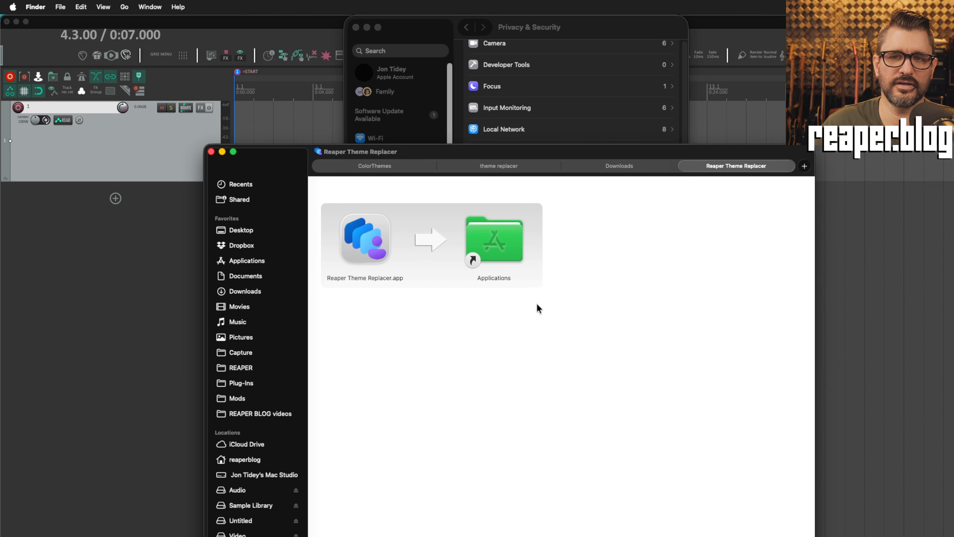
# Copy Reaper Theme Replacer.app into the Applications folder and try to launch it from there, dismissing the security warning.
pyautogui.moveTo(360, 245); pyautogui.dragTo(486, 244)
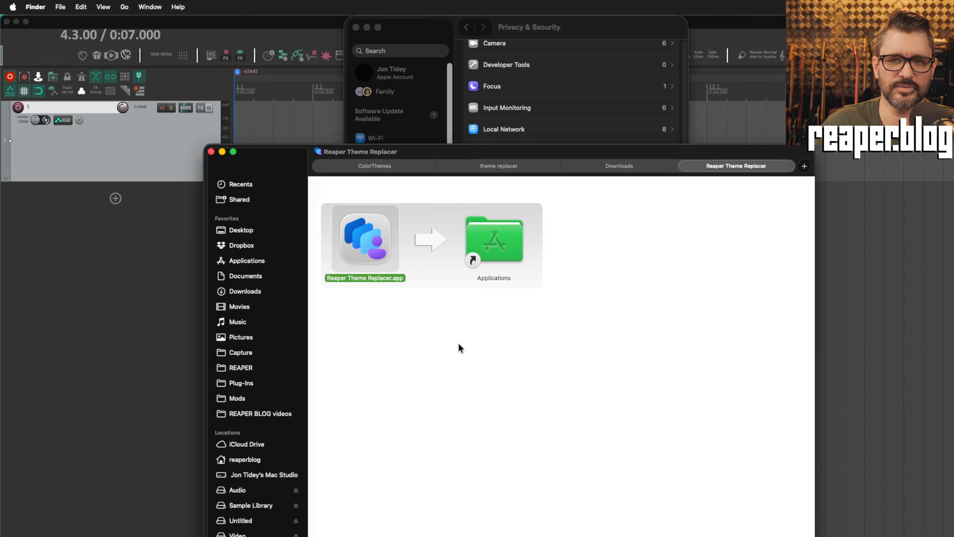
pyautogui.click(264, 261)
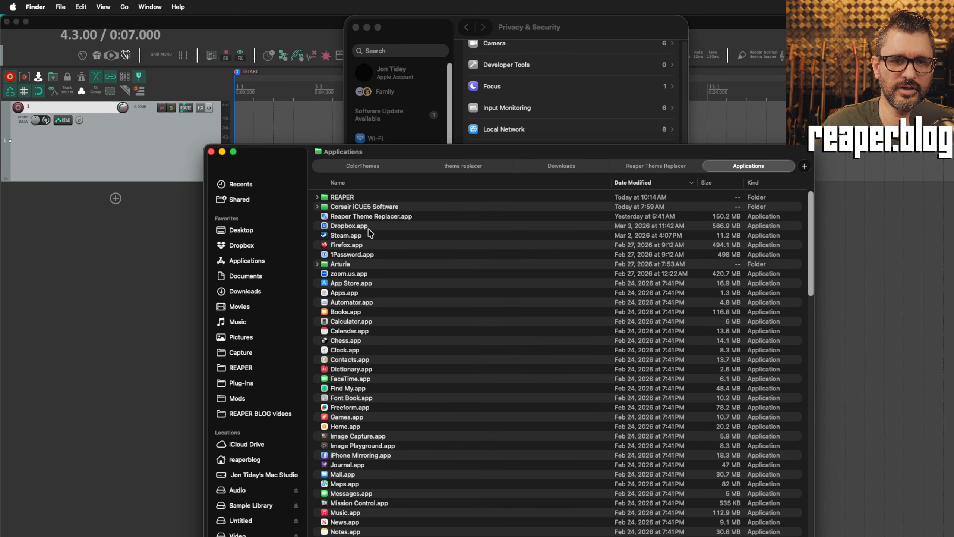
pyautogui.click(377, 217)
pyautogui.rightClick(409, 216)
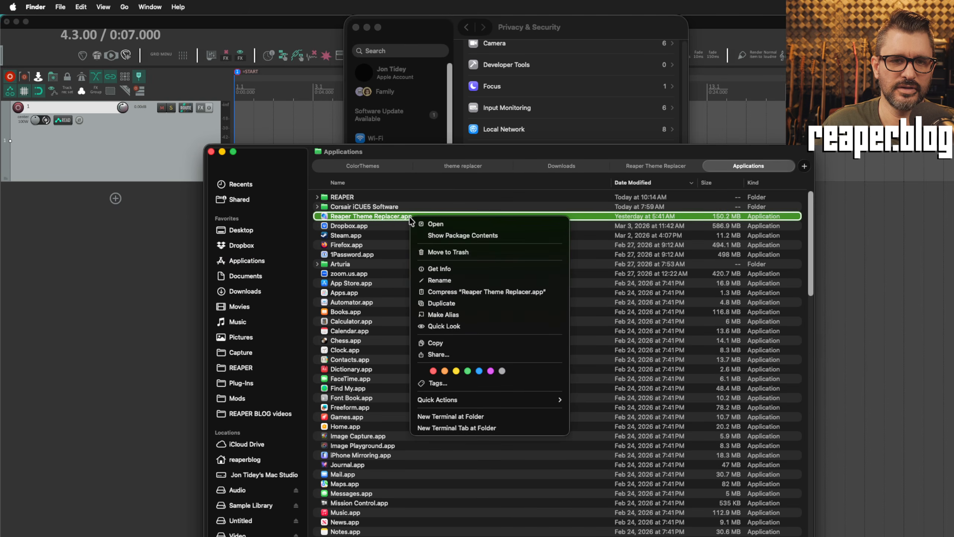
pyautogui.click(450, 224)
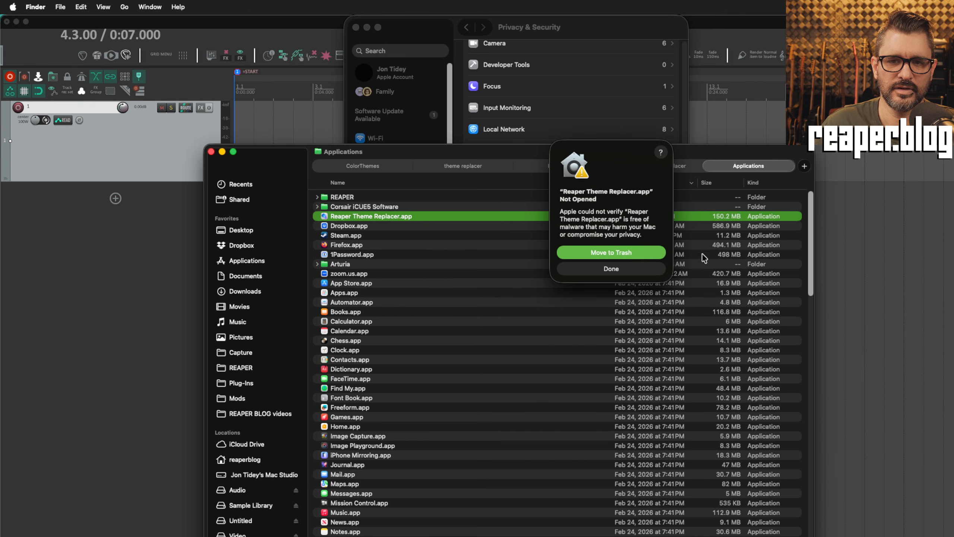
pyautogui.click(611, 270)
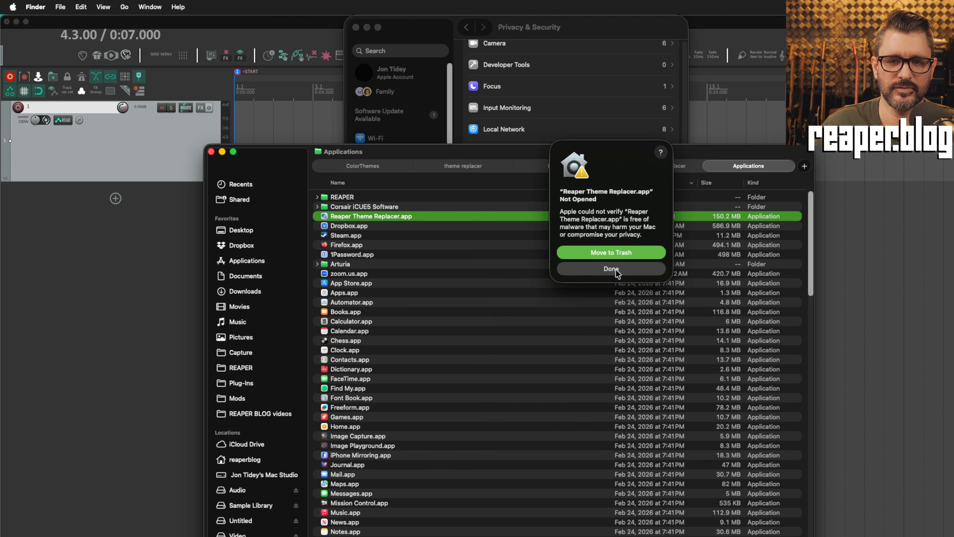
# Switch to System Settings, allow the blocked Reaper Theme Replacer.app to open using the administrator password, and close the settings window.
pyautogui.click(562, 21)
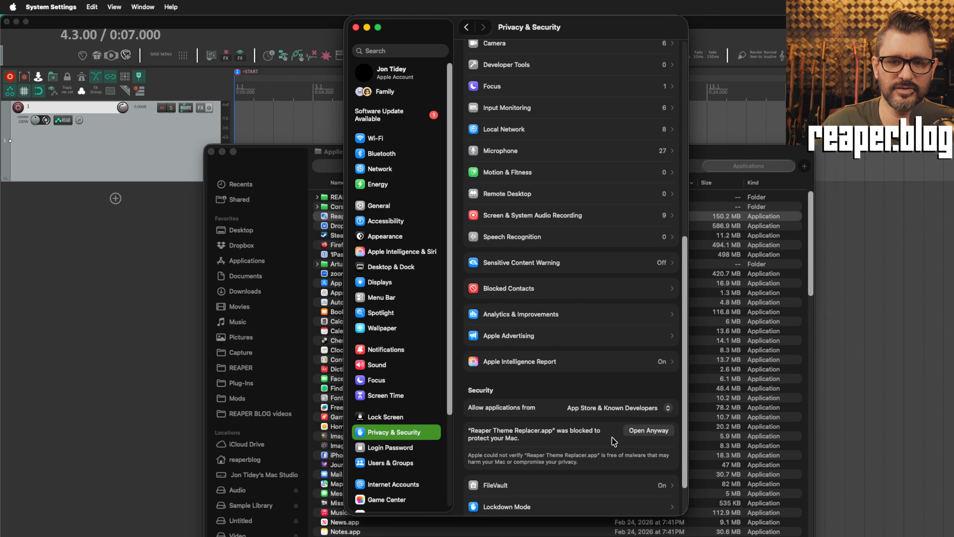
pyautogui.click(655, 435)
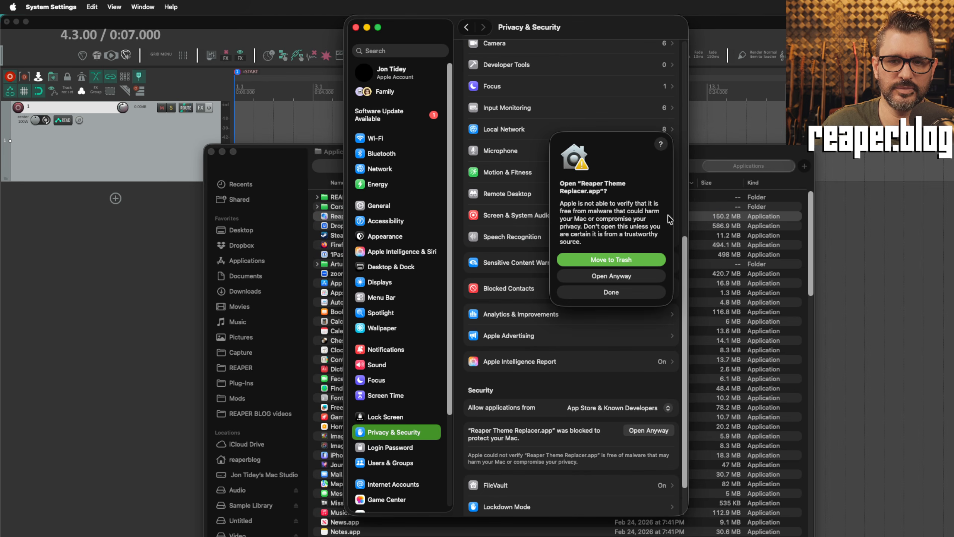
pyautogui.click(612, 276)
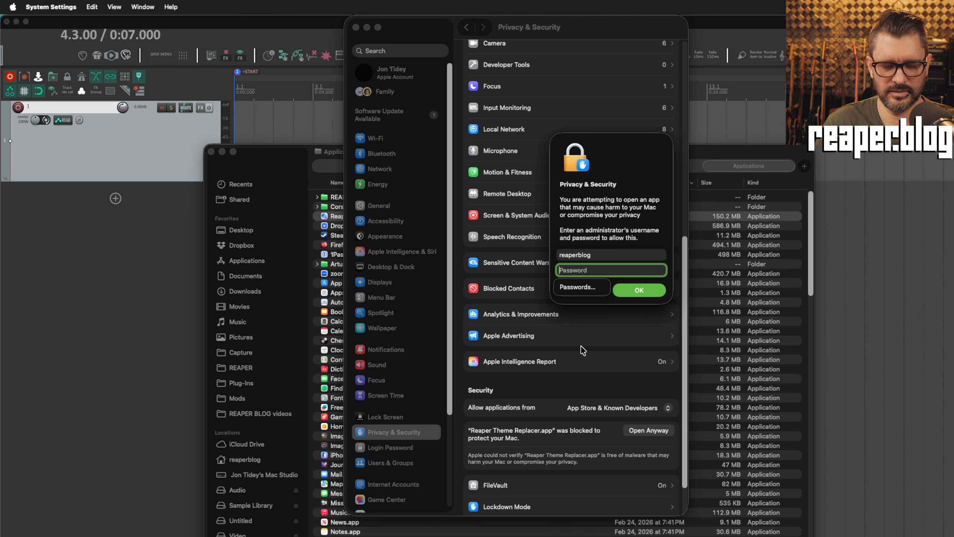
pyautogui.write('••••••••')
pyautogui.press('Return')
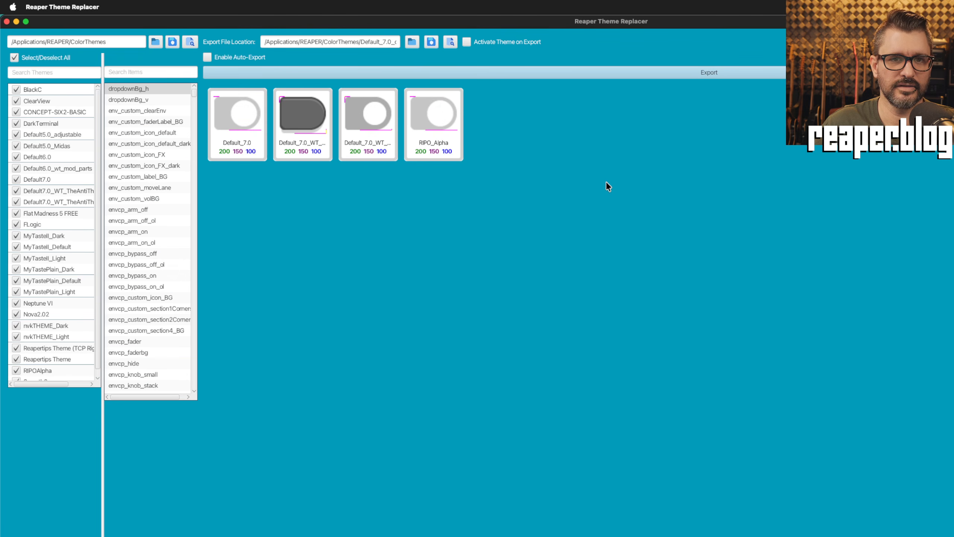
pyautogui.press('super+Tab')
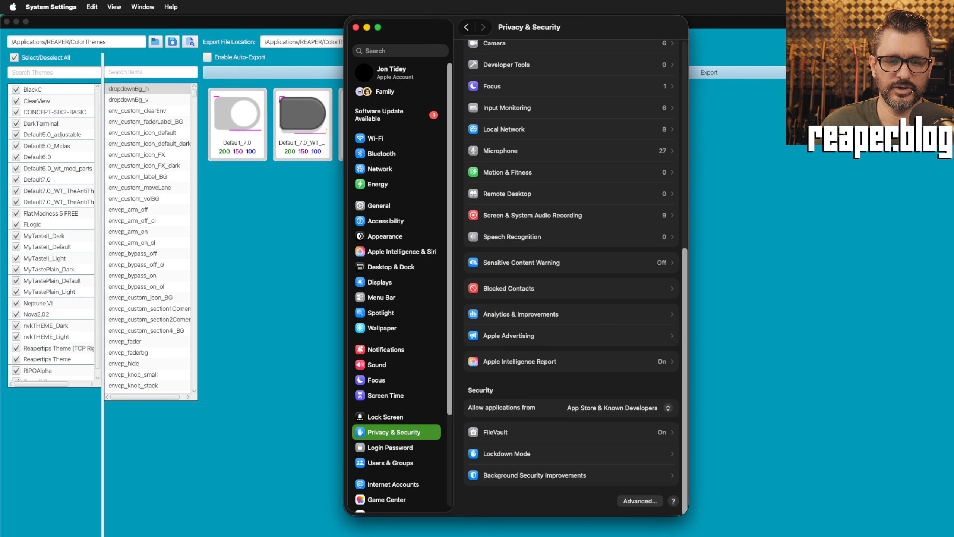
pyautogui.click(355, 28)
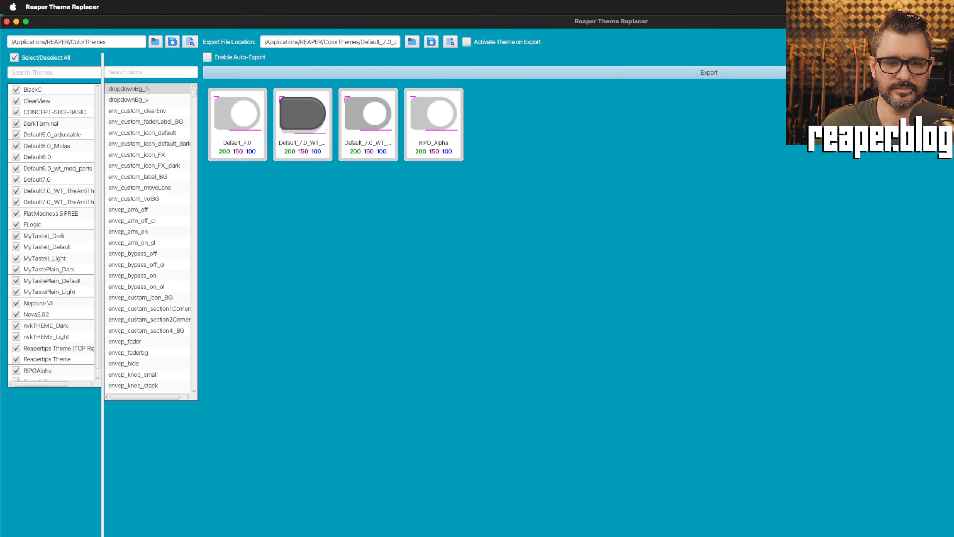
# Switch to Finder, close the Applications and Reaper Theme Replacer folder views, and eject the mounted Reaper Theme Replacer disk image.
pyautogui.press('super+Tab')
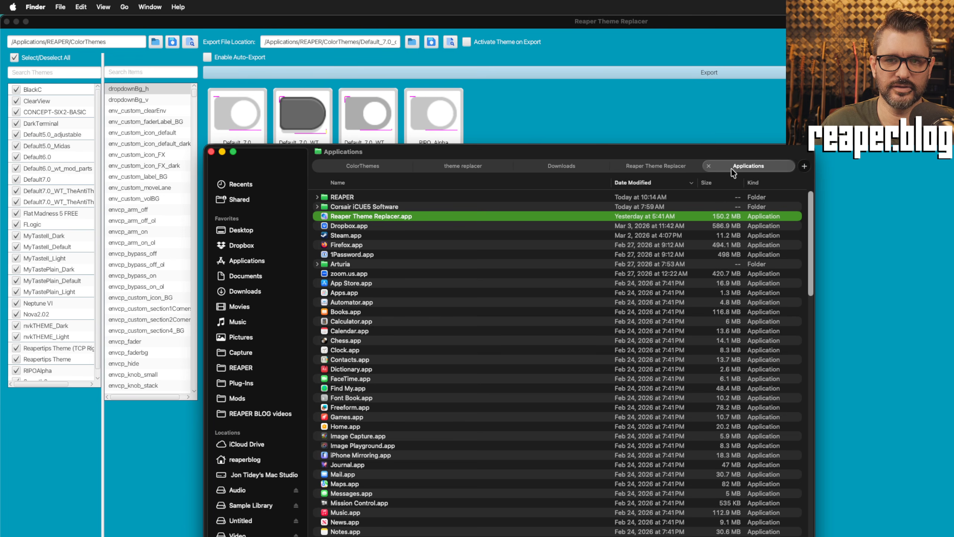
pyautogui.click(709, 165)
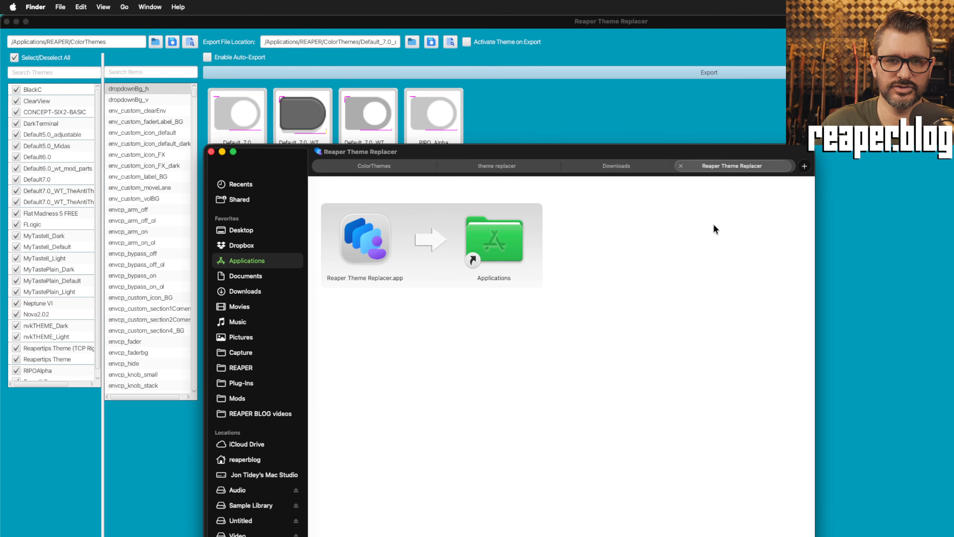
pyautogui.click(683, 166)
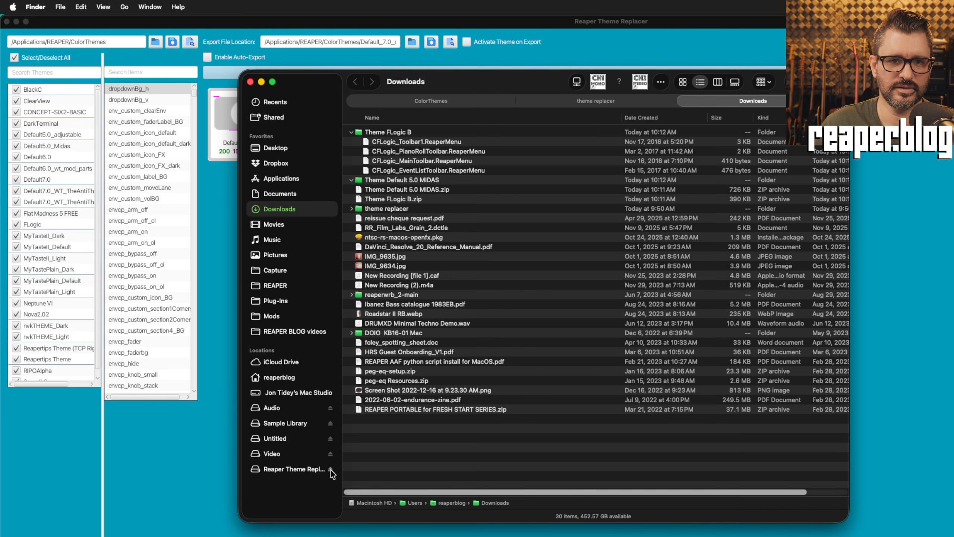
pyautogui.click(332, 471)
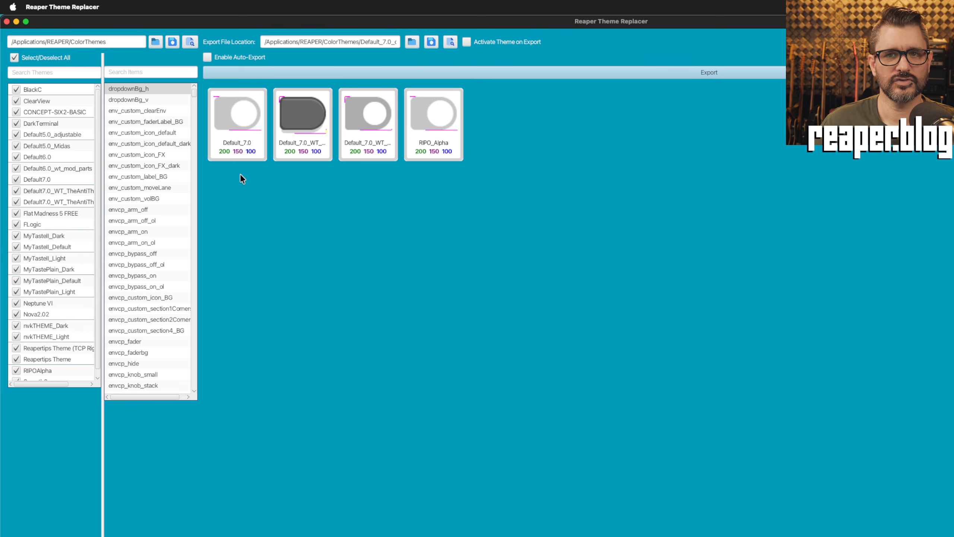
# In Reaper Theme Replacer, choose the ColorThemes folder inside the REAPER folder as the themes folder and save that location.
pyautogui.click(240, 175)
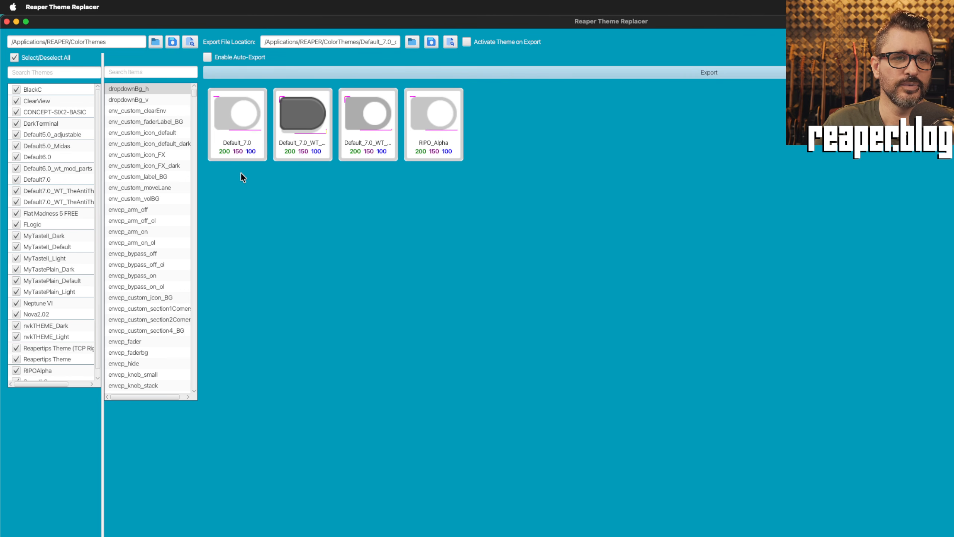
pyautogui.click(155, 42)
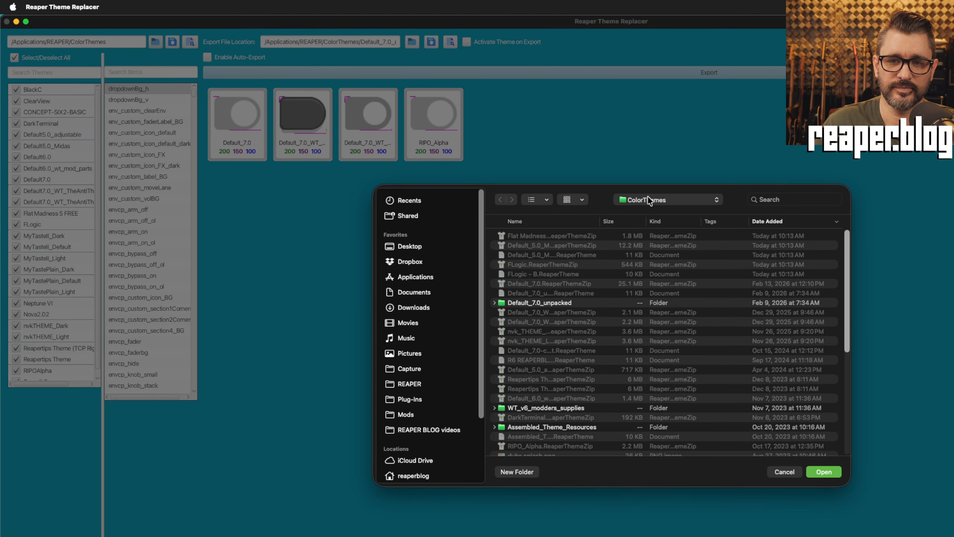
pyautogui.scroll(-1, 481, 309)
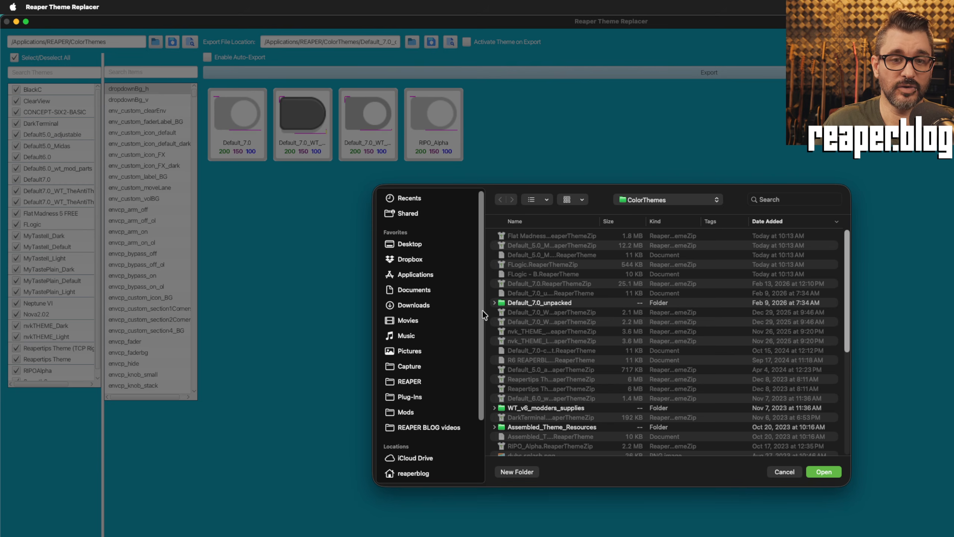
pyautogui.click(413, 382)
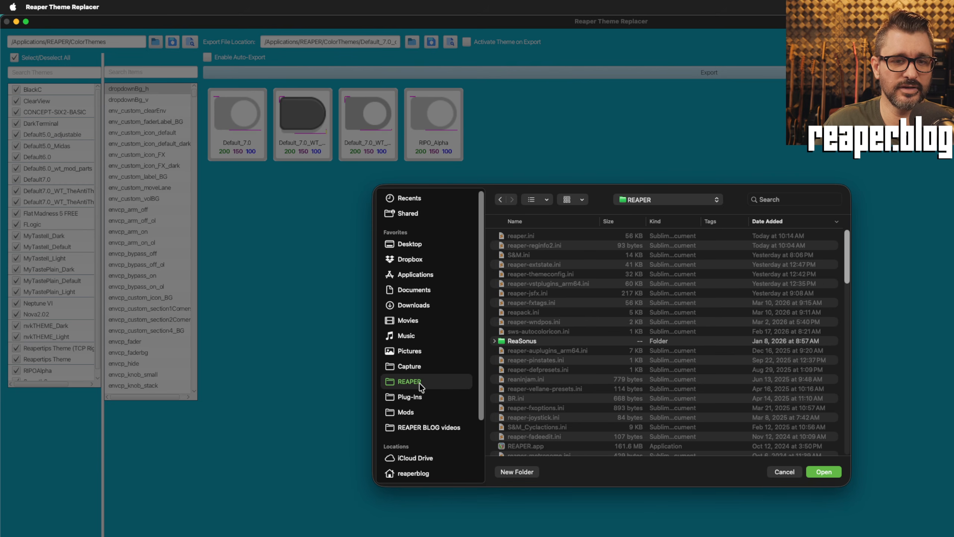
pyautogui.scroll(-15, 546, 361)
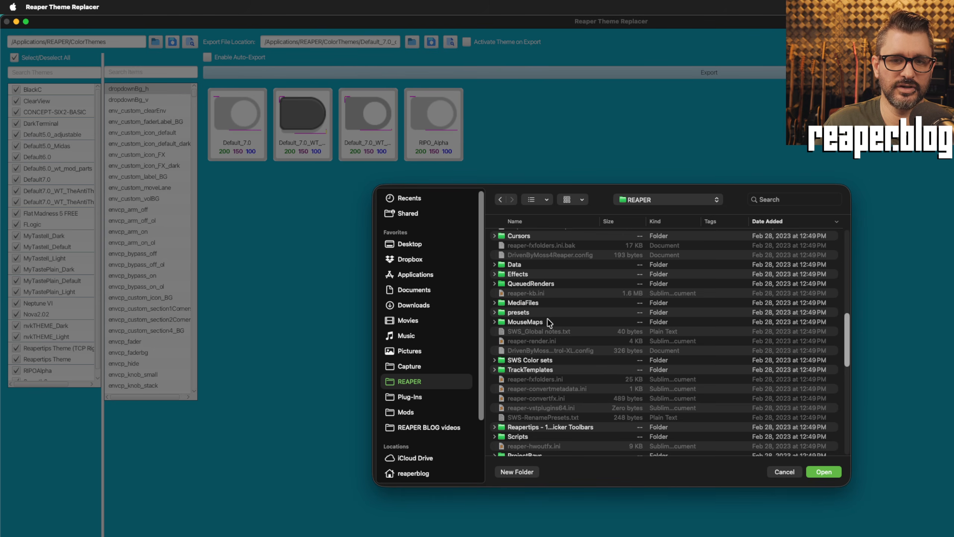
pyautogui.scroll(-8, 548, 319)
pyautogui.scroll(-3, 547, 319)
pyautogui.doubleClick(551, 304)
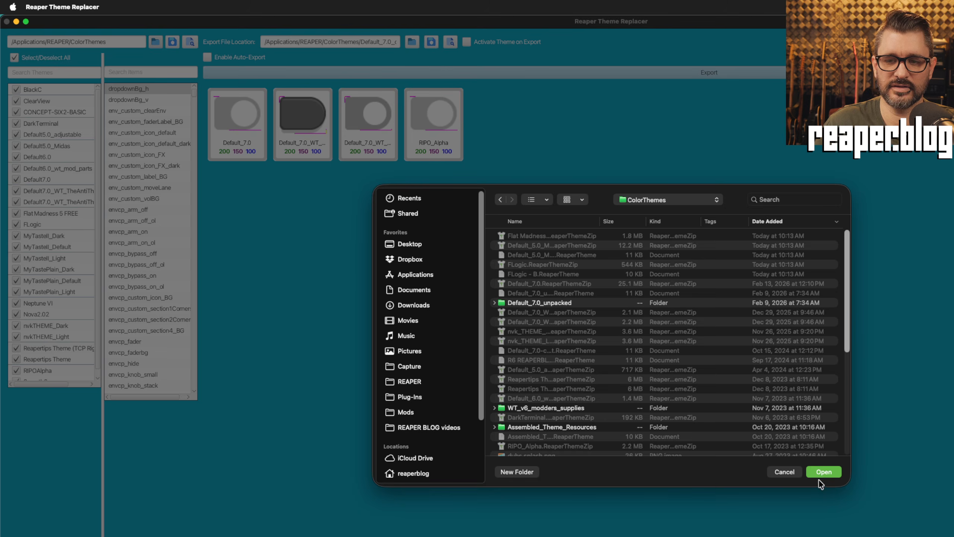
pyautogui.click(826, 473)
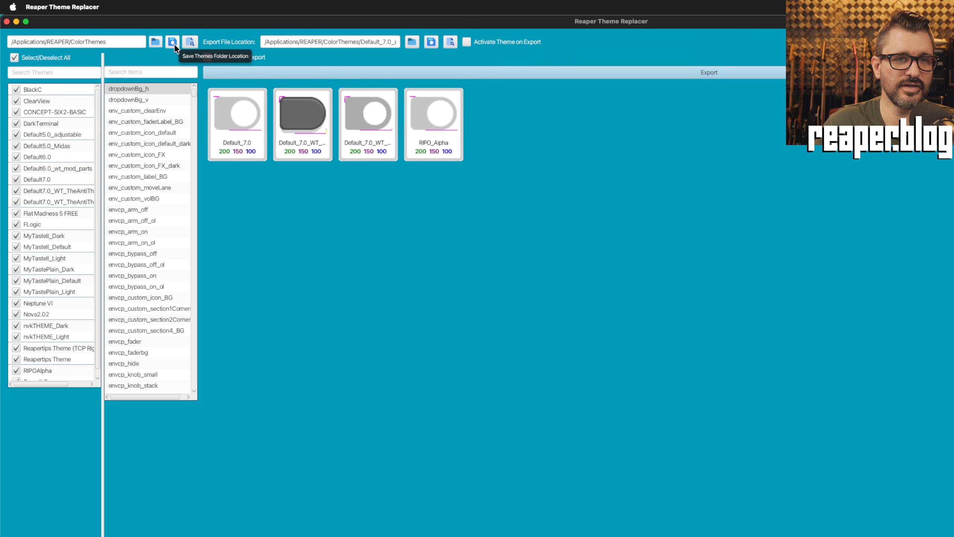
pyautogui.click(173, 43)
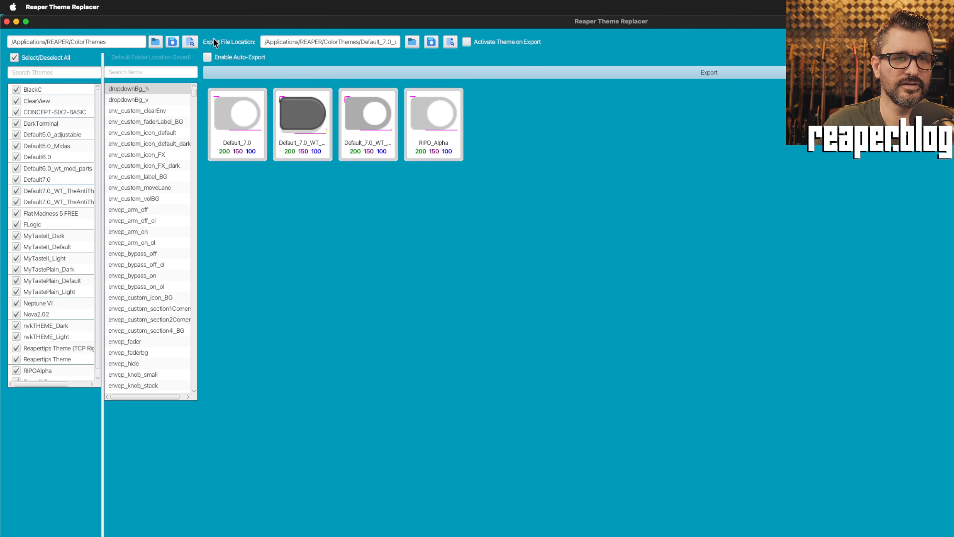
# Reveal the ColorThemes folder in Finder from the saved themes location, and return to Reaper Theme Replacer.
pyautogui.click(189, 44)
pyautogui.moveTo(492, 205); pyautogui.dragTo(460, 151)
pyautogui.click(59, 63)
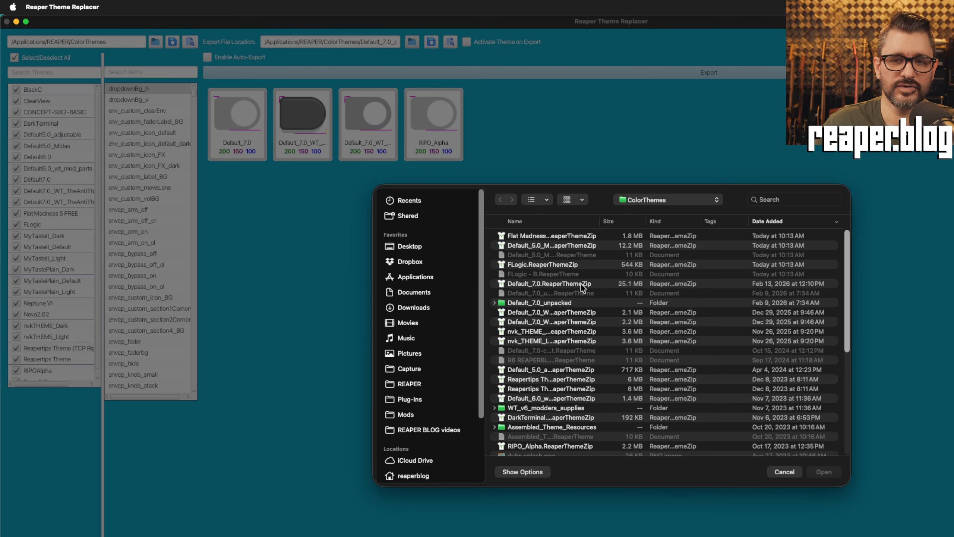
# Choose Default_7.0.ReaperThemeZip in the ColorThemes folder as the export file and save that export location.
pyautogui.scroll(-1, 581, 283)
pyautogui.scroll(-1, 581, 283)
pyautogui.scroll(2, 582, 284)
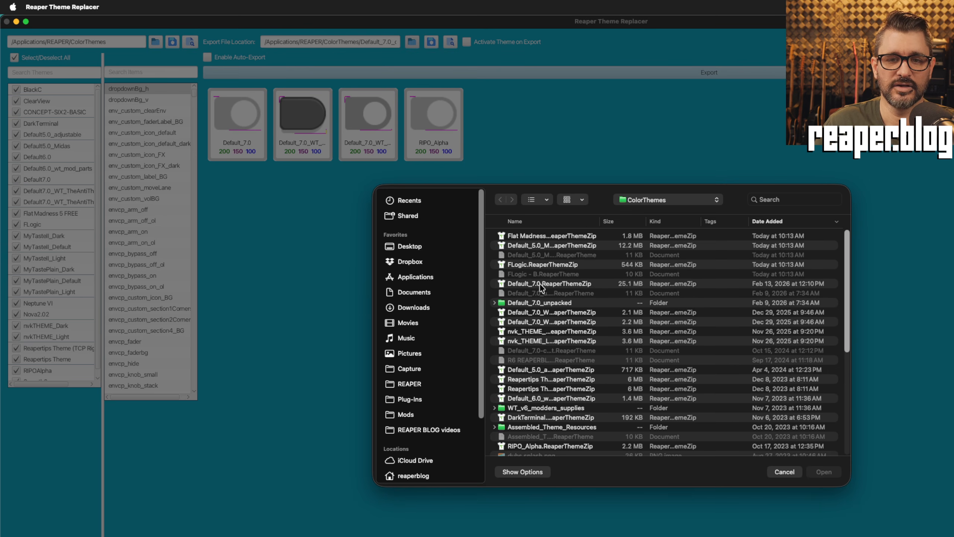
pyautogui.click(555, 285)
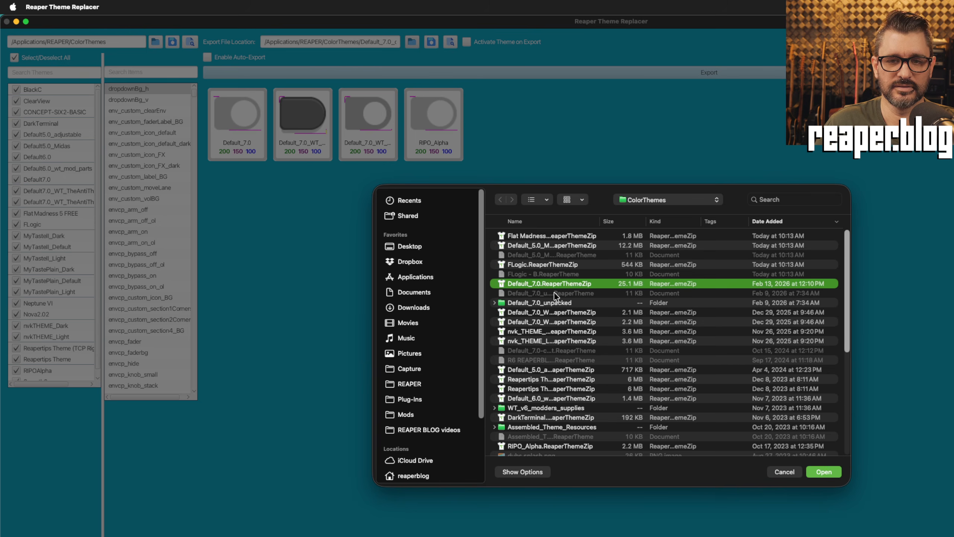
pyautogui.doubleClick(553, 287)
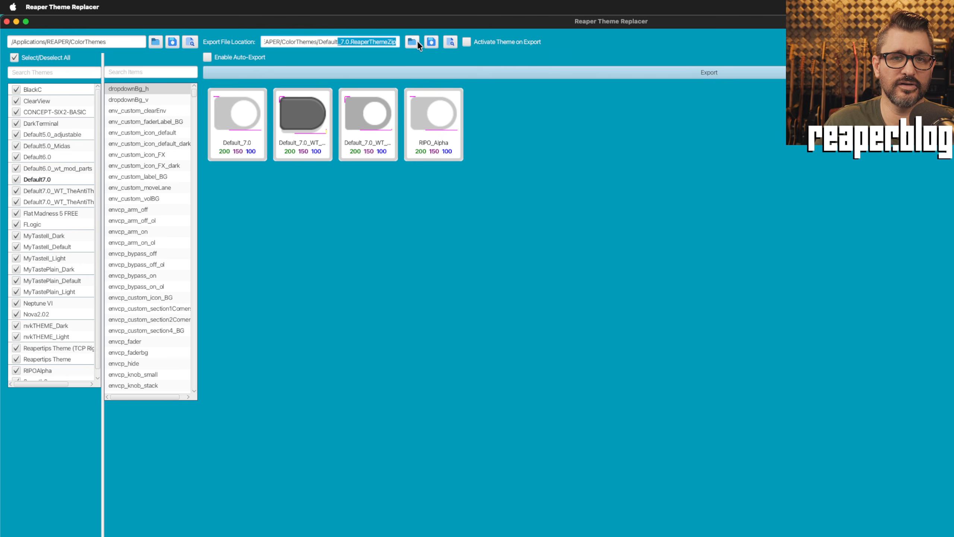
pyautogui.click(432, 42)
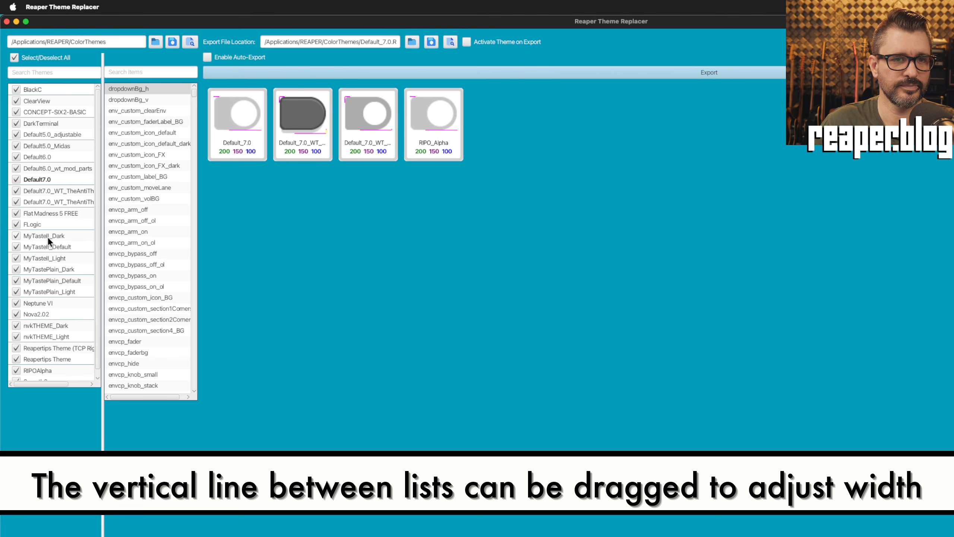
# Browse the theme items to envcp_arm_on, choose its ClearView version, and export it into the custom theme.
pyautogui.click(161, 99)
pyautogui.press('Down')
pyautogui.press('Down')
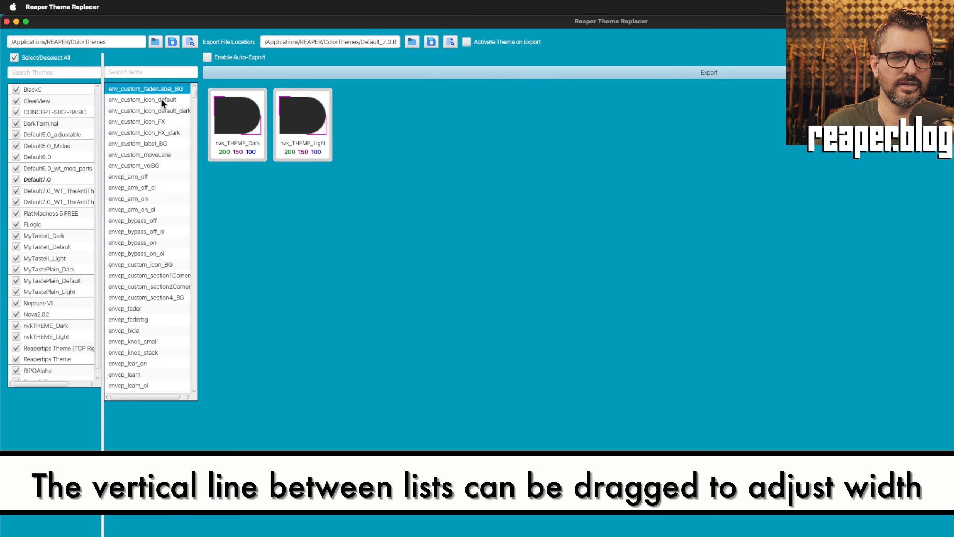
pyautogui.press('Down')
pyautogui.press('Down')
pyautogui.press('Down')
pyautogui.press('Down')
pyautogui.press('Down')
pyautogui.press('Down')
pyautogui.press('Down')
pyautogui.press('Down')
pyautogui.press('Down')
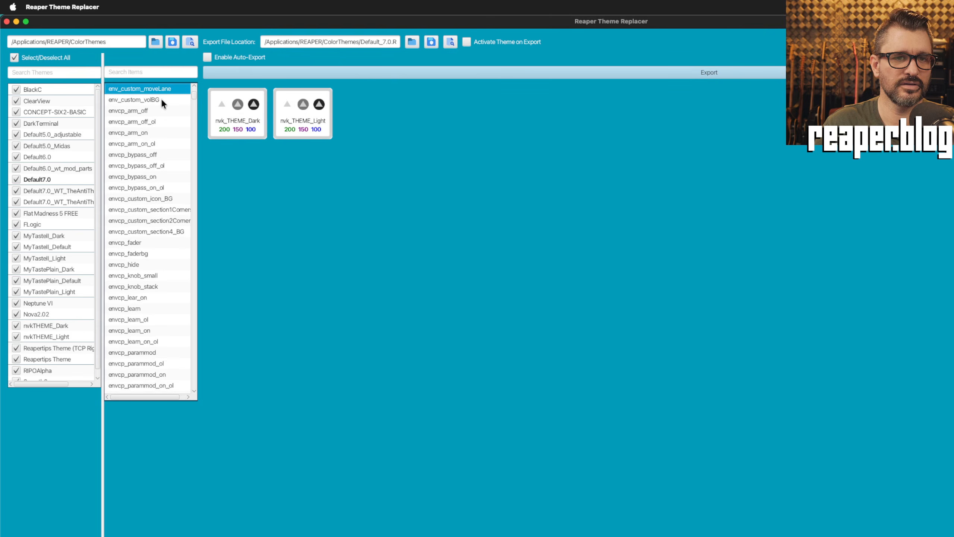
pyautogui.press('Down')
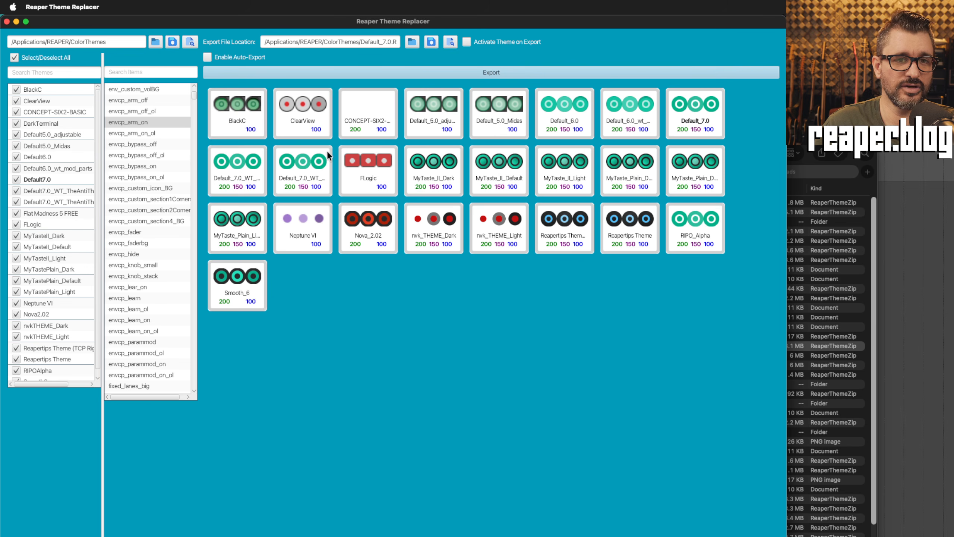
pyautogui.click(306, 109)
pyautogui.click(473, 74)
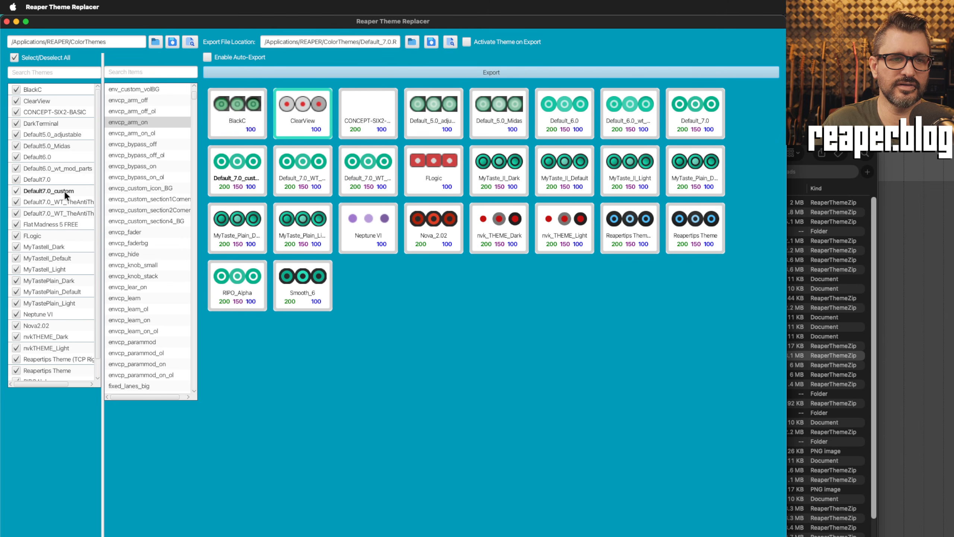
# Switch to Finder, check the ColorThemes folder for the exported Default_7.0_custom.reaperthemezip, and return to Reaper Theme Replacer.
pyautogui.click(861, 190)
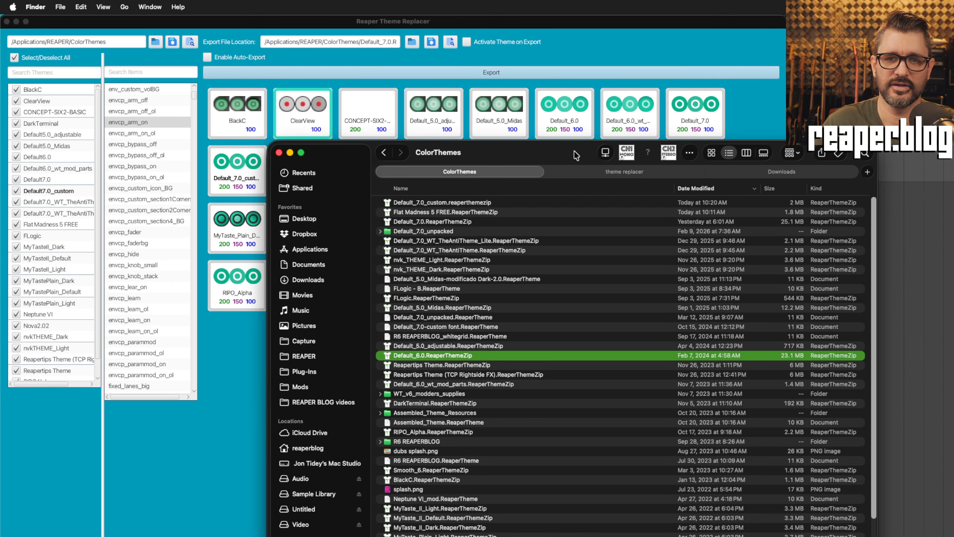
pyautogui.moveTo(558, 157); pyautogui.dragTo(563, 100)
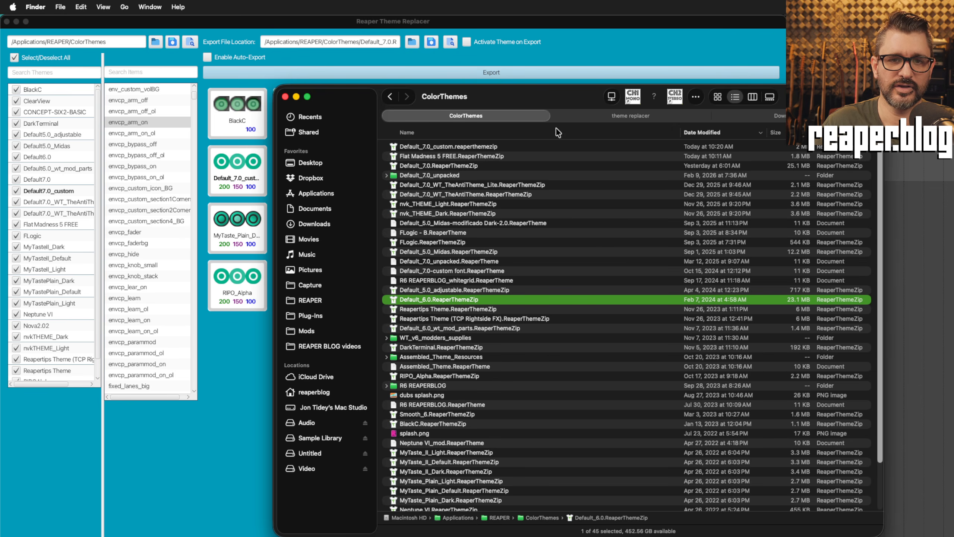
pyautogui.click(419, 147)
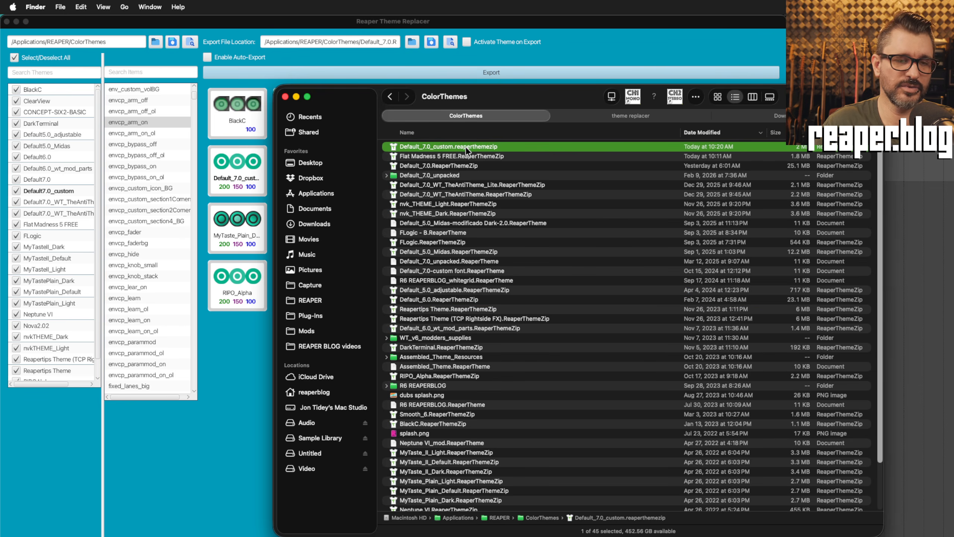
pyautogui.moveTo(518, 100); pyautogui.dragTo(562, 224)
pyautogui.click(593, 46)
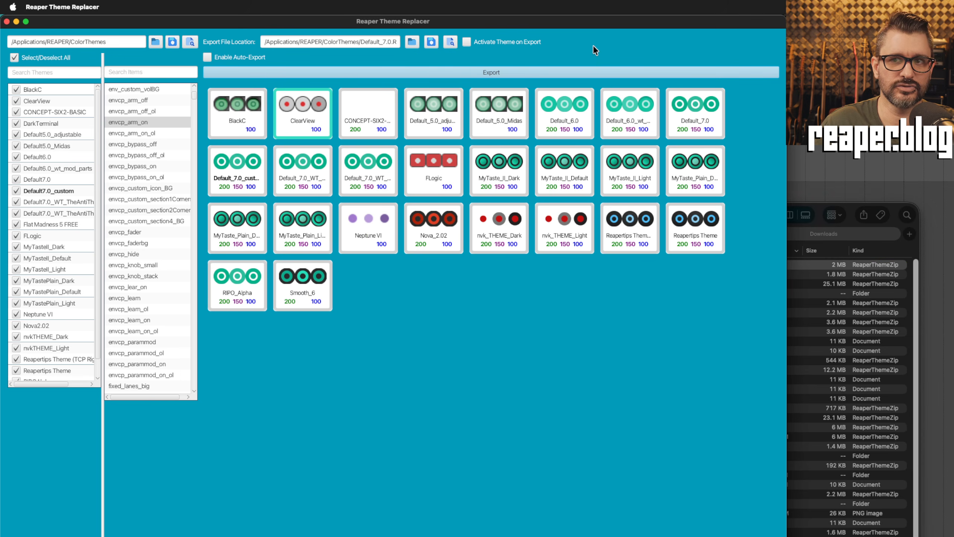
# Enable theme activation on export, export the FLogic version of envcp_arm_on, and switch to REAPER.
pyautogui.moveTo(500, 24); pyautogui.dragTo(817, 92)
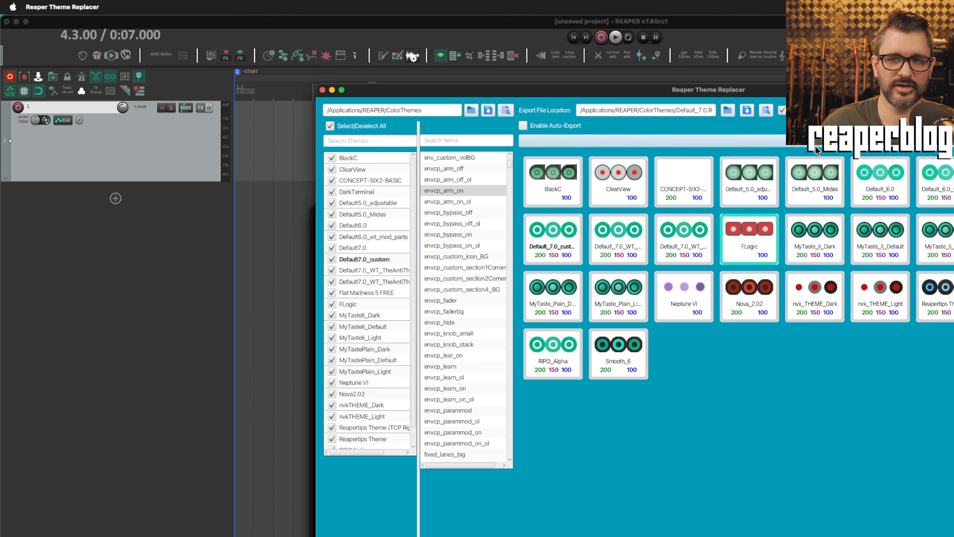
pyautogui.press('super+Tab')
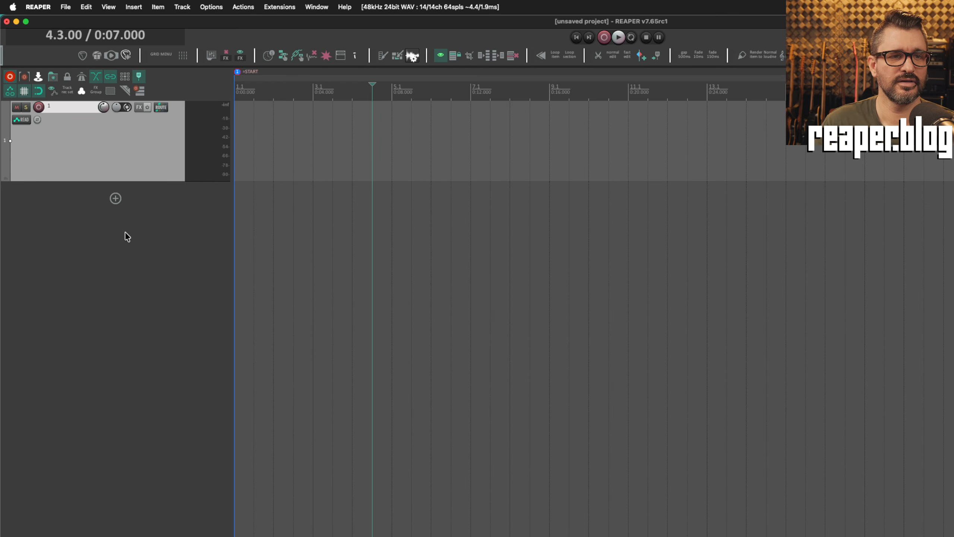
# Show the Volume envelope of track 1 and toggle its arm button several times to check the replaced graphic.
pyautogui.click(137, 247)
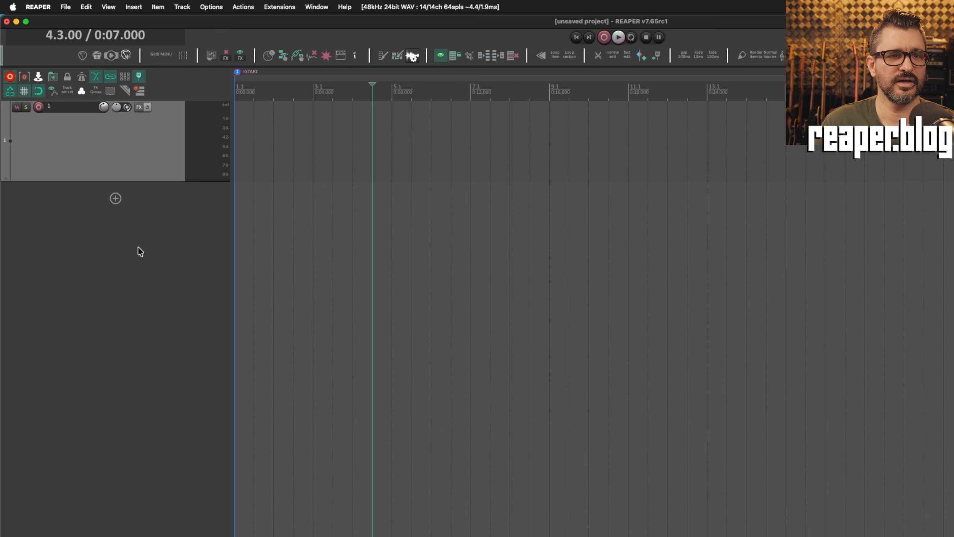
pyautogui.click(118, 167)
pyautogui.press('v')
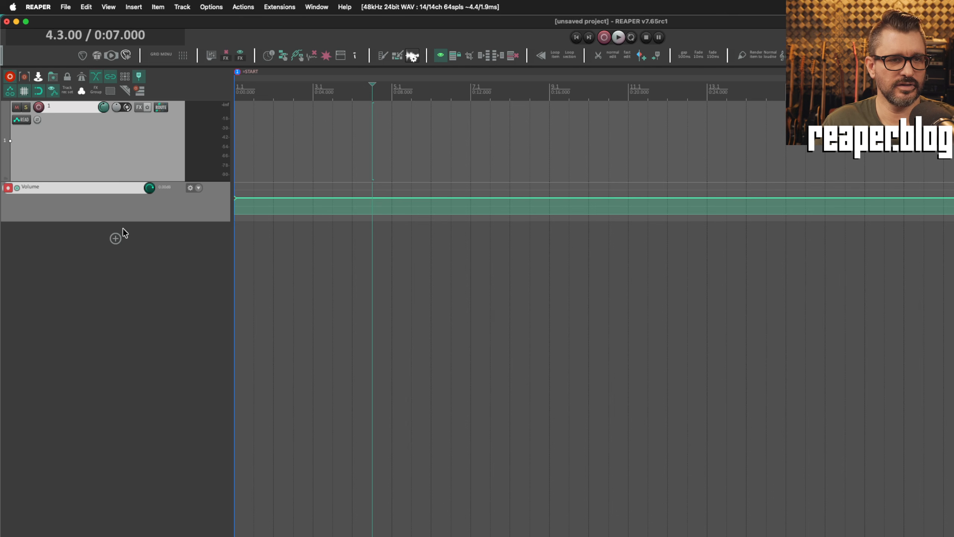
pyautogui.click(8, 188)
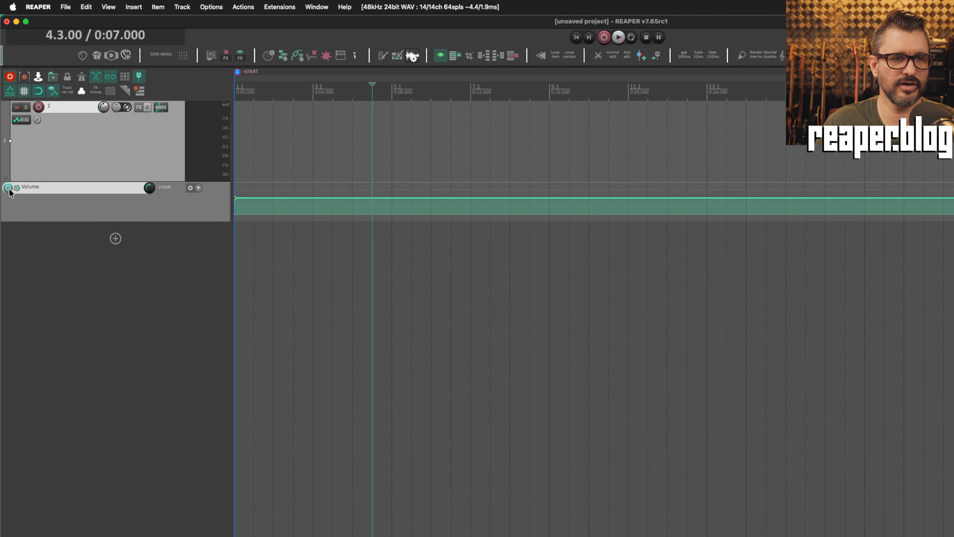
pyautogui.click(8, 188)
pyautogui.click(8, 188)
pyautogui.click(8, 188)
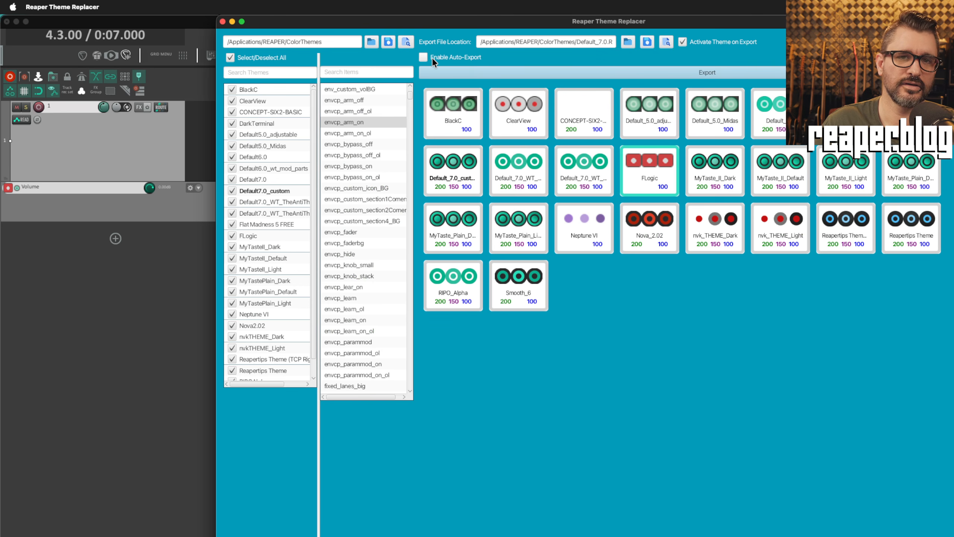
# In Reaper Theme Replacer, enable Auto-Export and apply the ClearView and MyTaste_Plain_Light versions of envcp_arm_on in turn, checking each in REAPER.
pyautogui.click(423, 56)
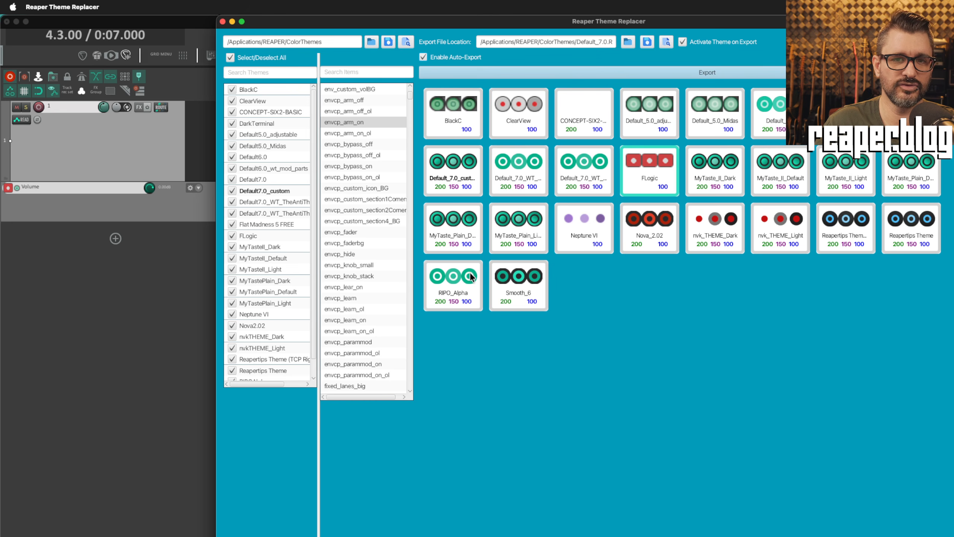
pyautogui.click(507, 109)
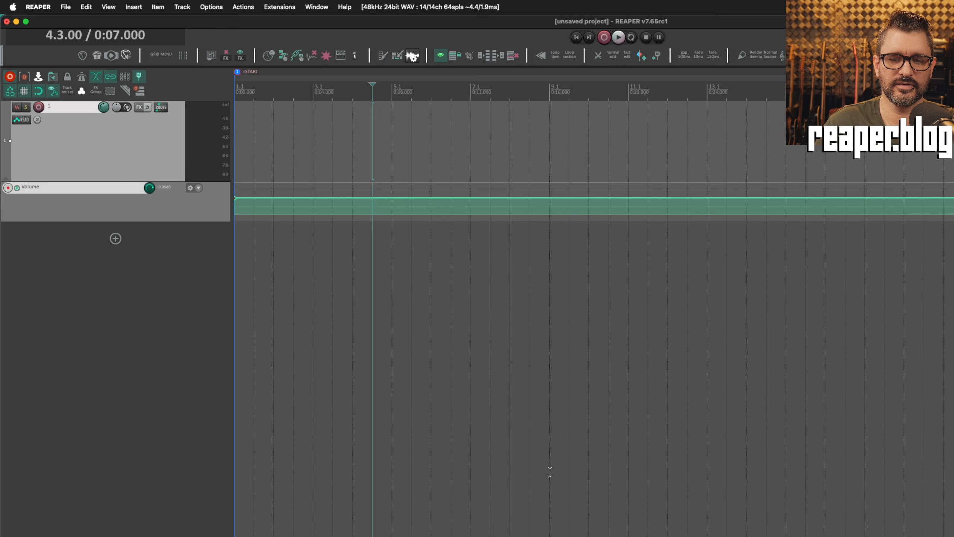
pyautogui.press('super+Tab')
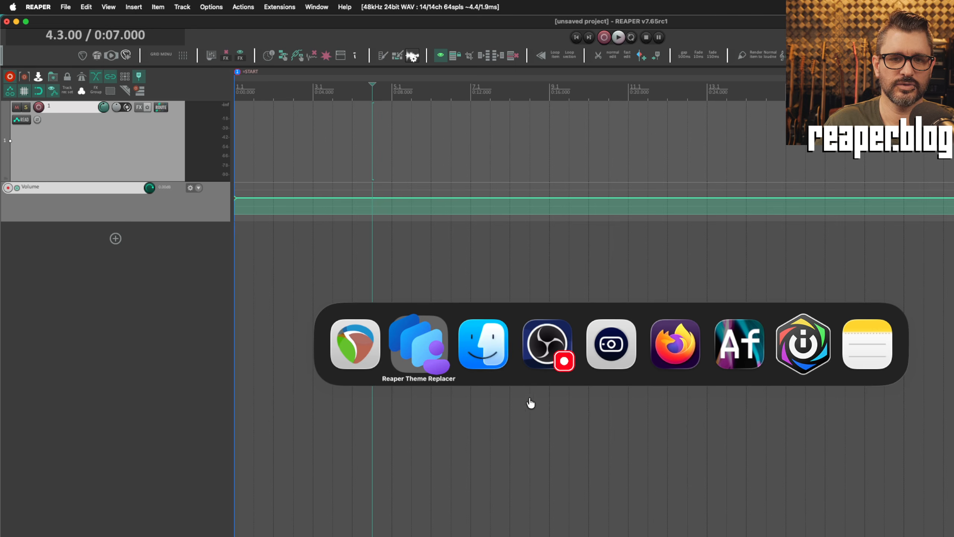
pyautogui.click(423, 354)
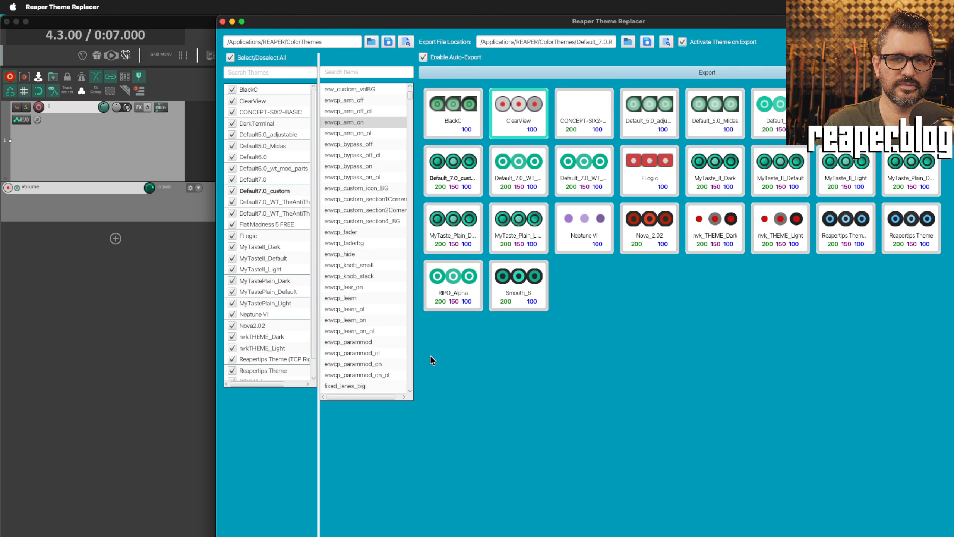
pyautogui.click(510, 219)
pyautogui.press('super+Tab')
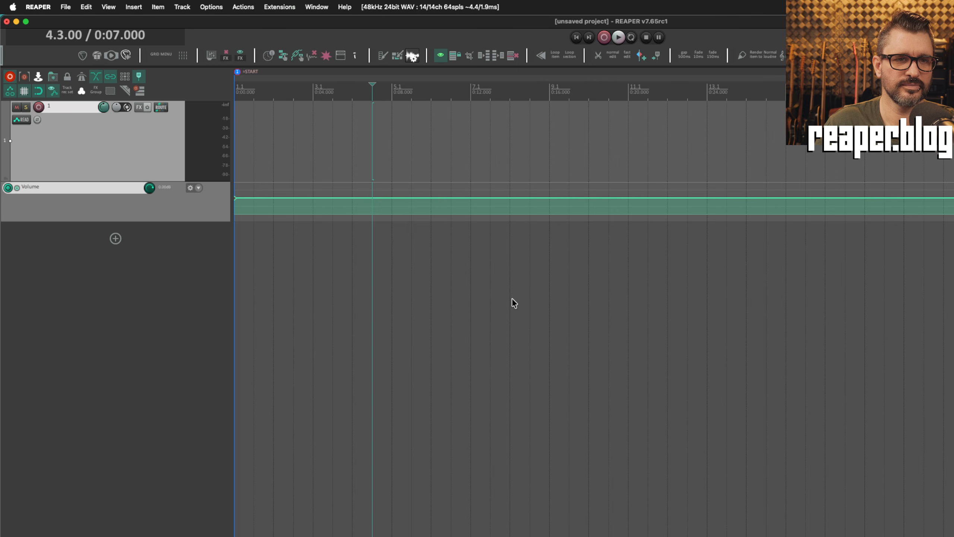
pyautogui.press('super+Tab')
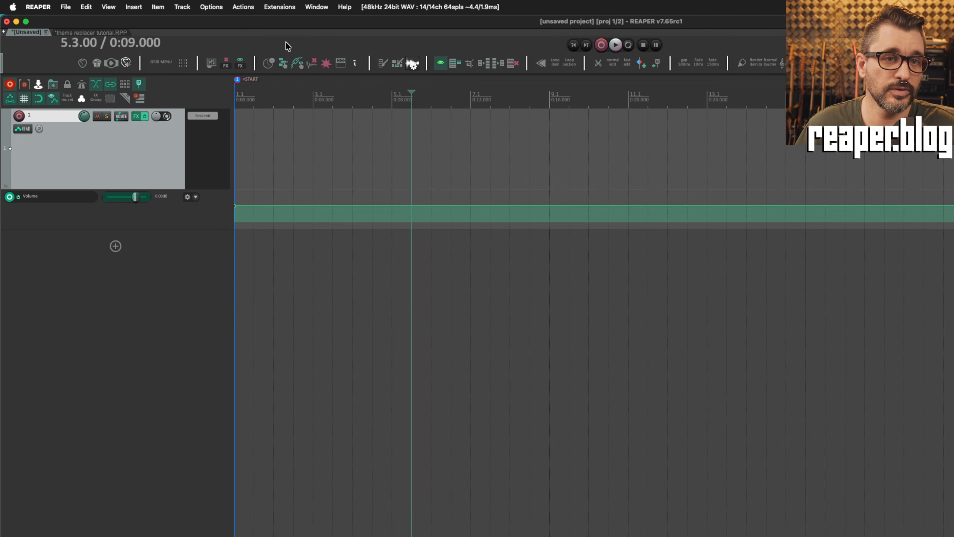
# From REAPER, show the resource path in Finder and open its Scripts folder.
pyautogui.click(210, 7)
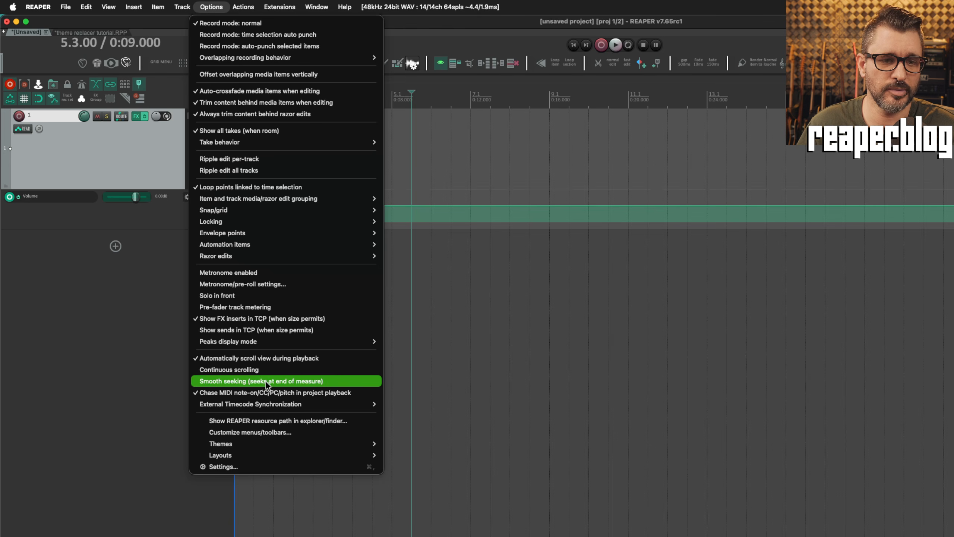
pyautogui.click(277, 421)
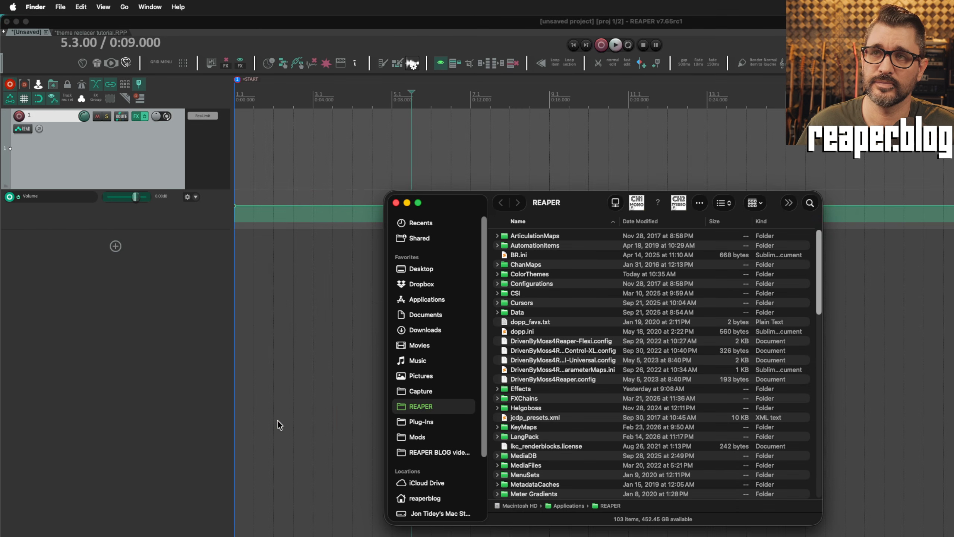
pyautogui.scroll(-5, 551, 379)
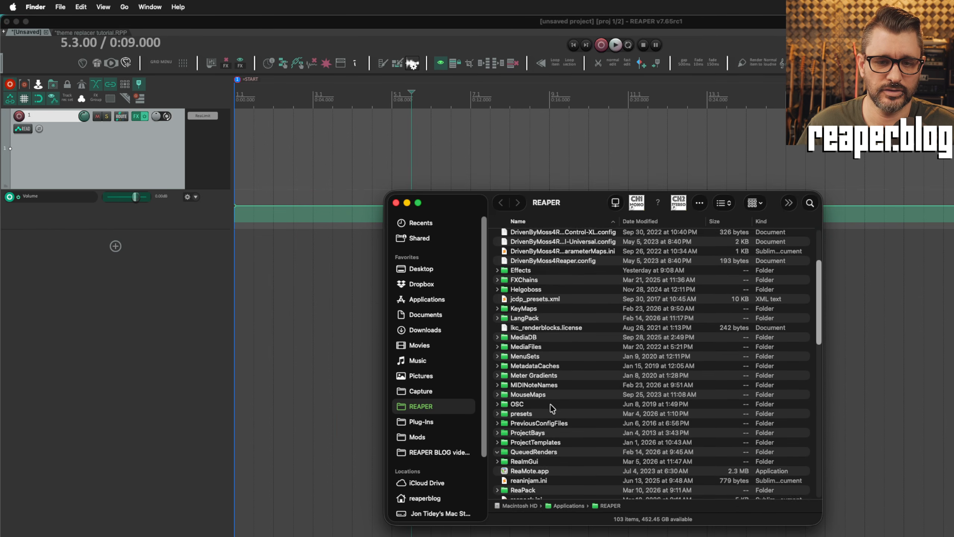
pyautogui.scroll(-3, 552, 408)
pyautogui.scroll(-10, 552, 413)
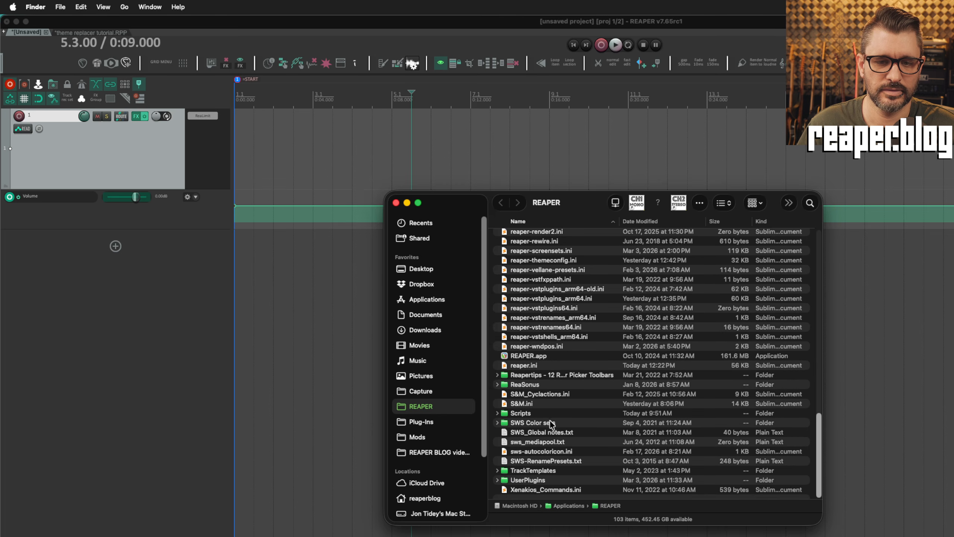
pyautogui.doubleClick(533, 413)
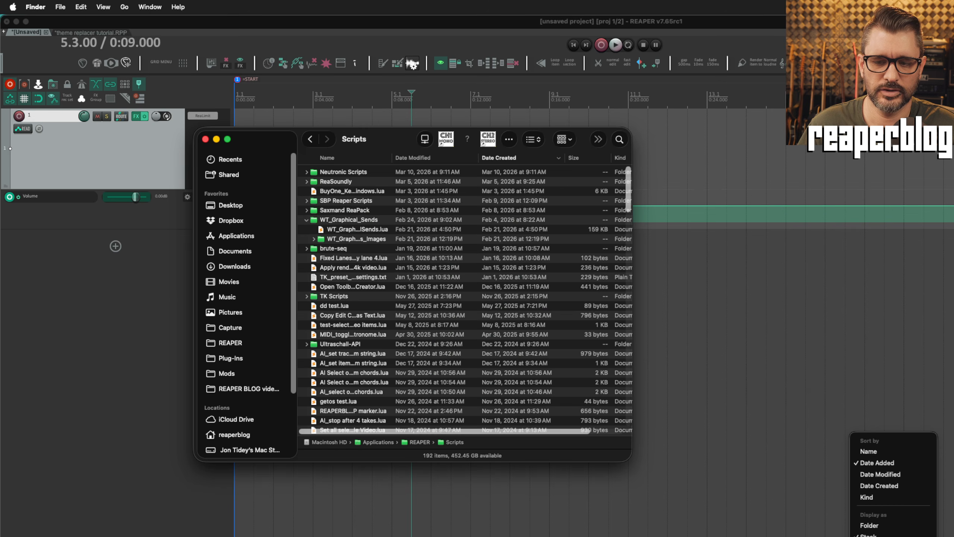
# Copy Digitt's Reaper Theme Mixer - Refresh Script.lua from the theme replacer folder in Downloads into REAPER's Scripts folder.
pyautogui.click(881, 536)
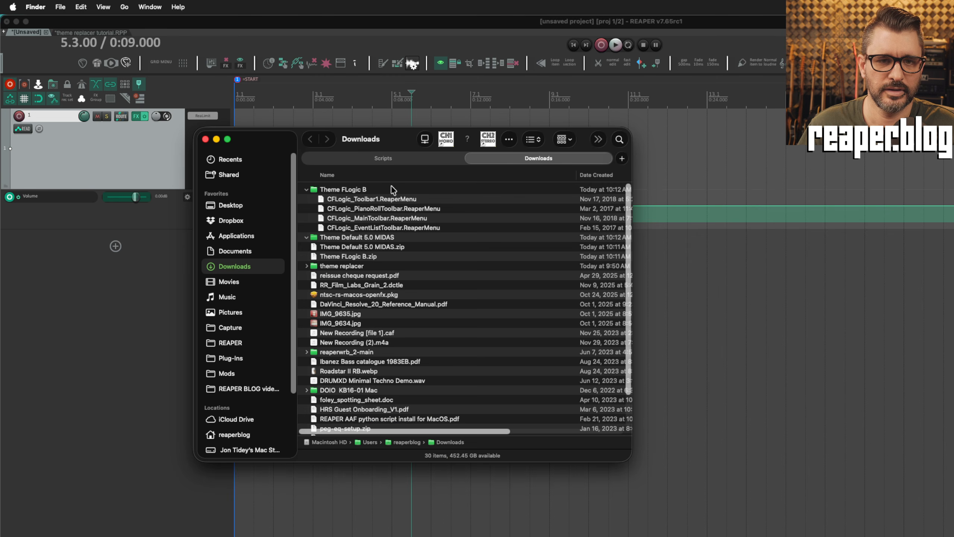
pyautogui.doubleClick(353, 267)
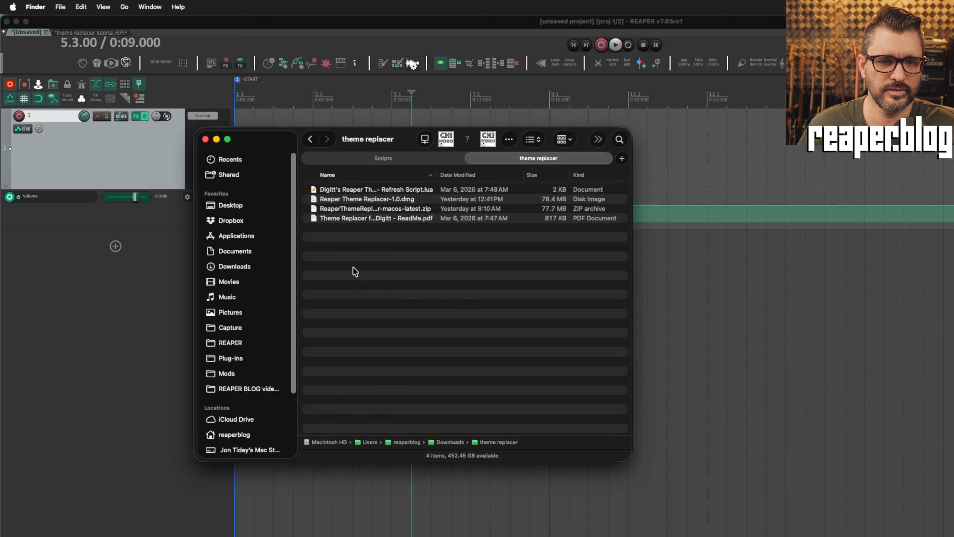
pyautogui.click(419, 190)
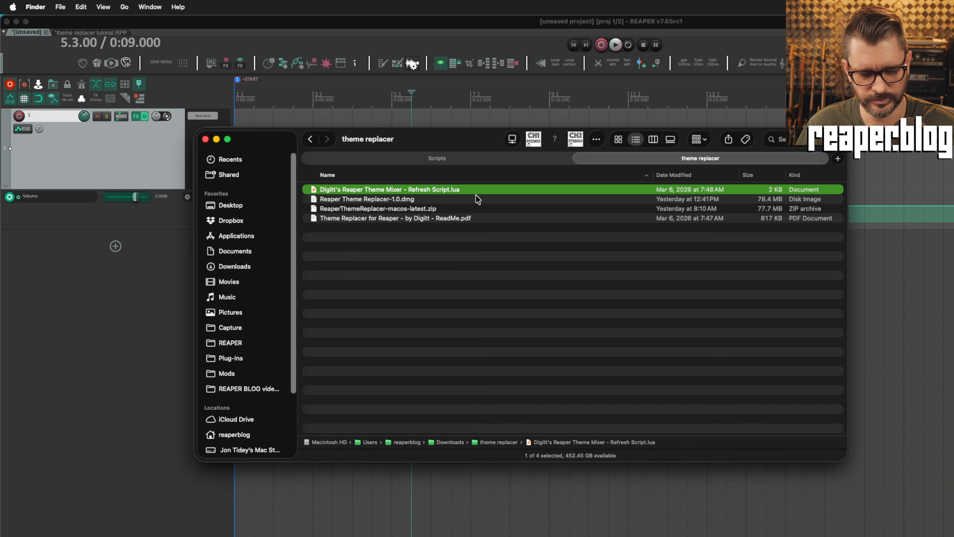
pyautogui.click(469, 160)
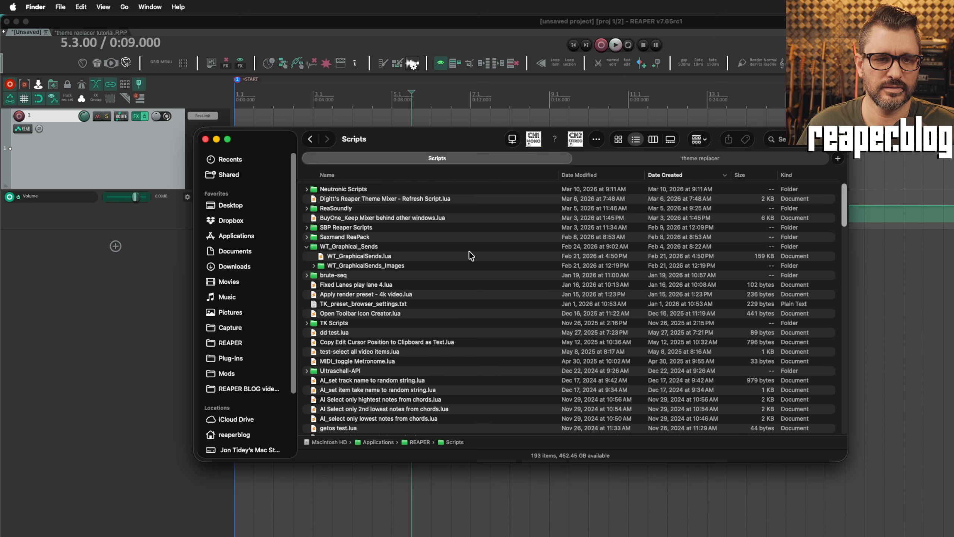
pyautogui.click(448, 198)
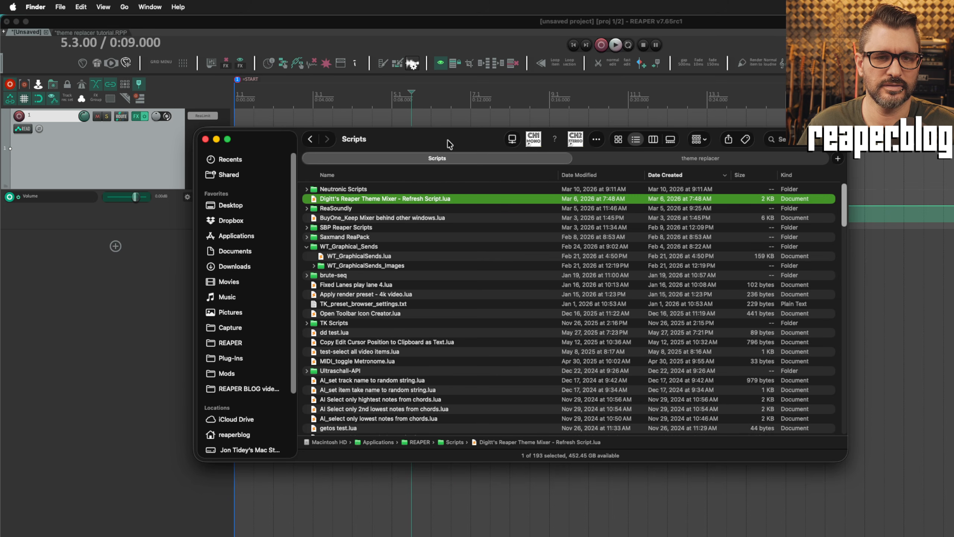
# Close the Finder window with the Scripts folder and show REAPER's action list.
pyautogui.moveTo(448, 142); pyautogui.dragTo(493, 184)
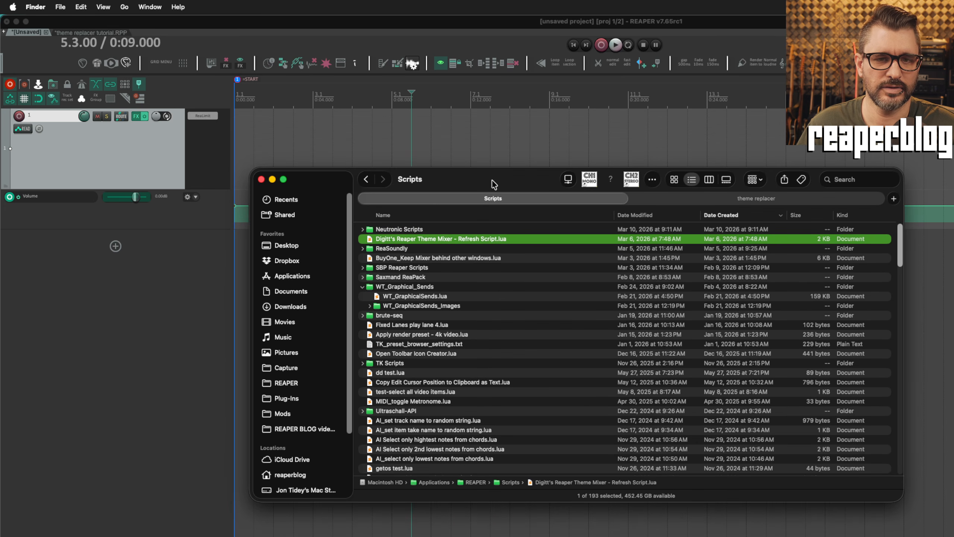
pyautogui.click(261, 179)
pyautogui.click(406, 296)
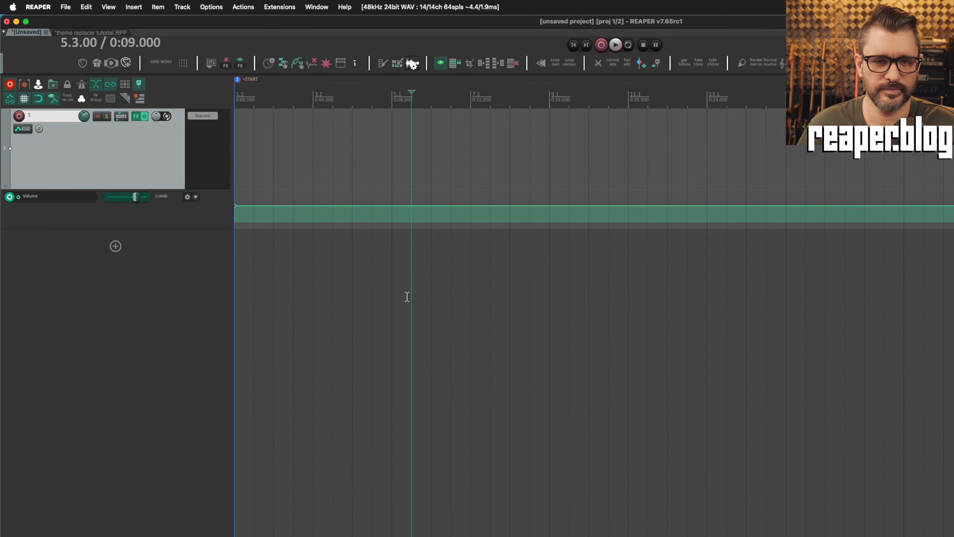
pyautogui.press('?')
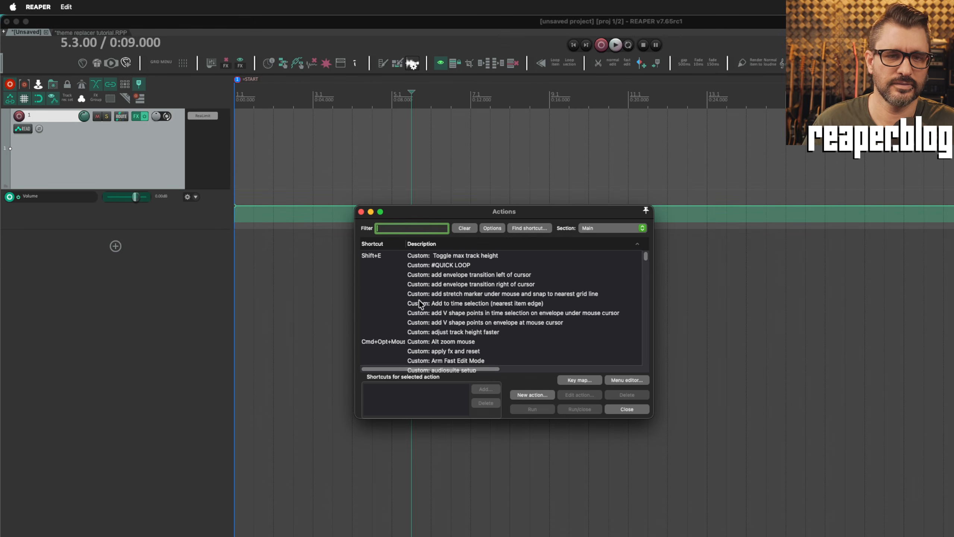
# Load Digitt's Reaper Theme Mixer - Refresh Script.lua from REAPER's Scripts folder as a ReaScript.
pyautogui.click(531, 395)
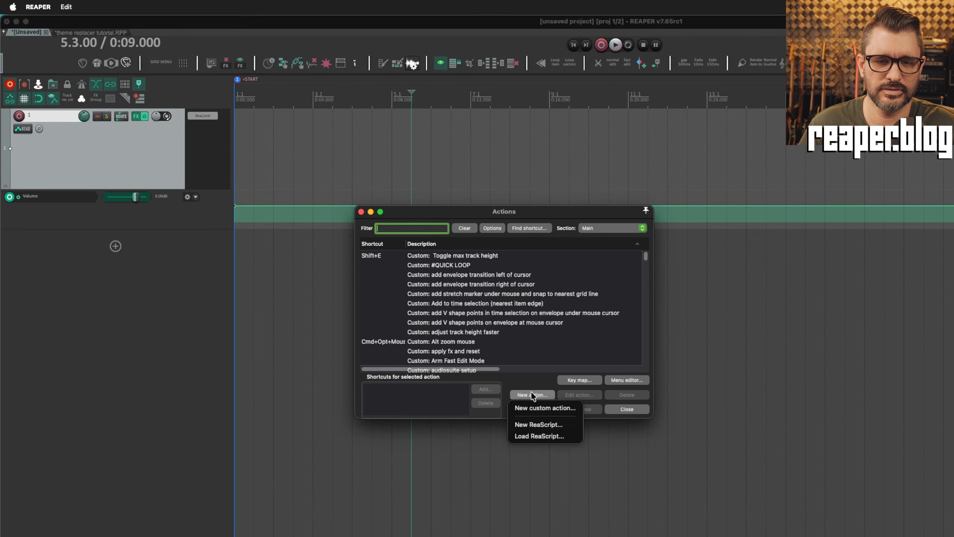
pyautogui.click(543, 436)
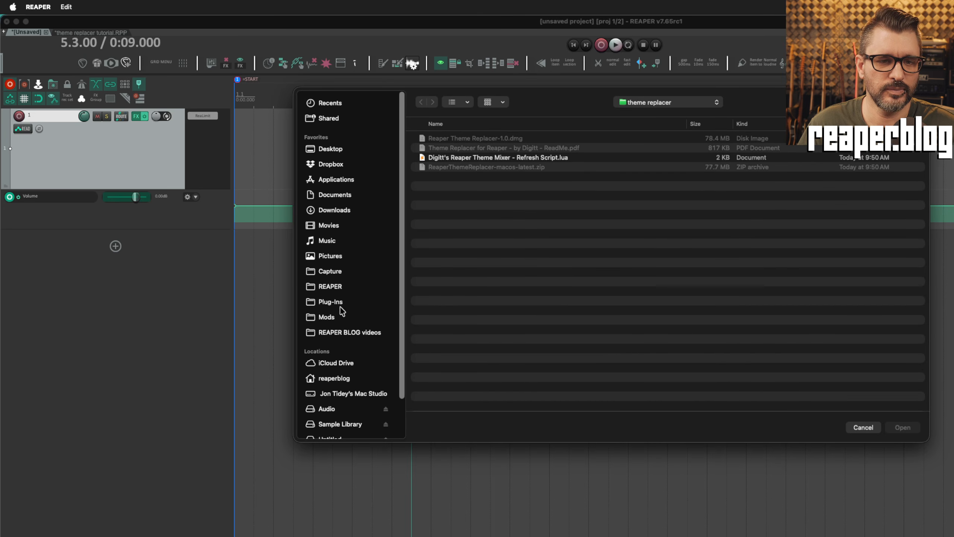
pyautogui.click(342, 288)
pyautogui.scroll(-10, 475, 318)
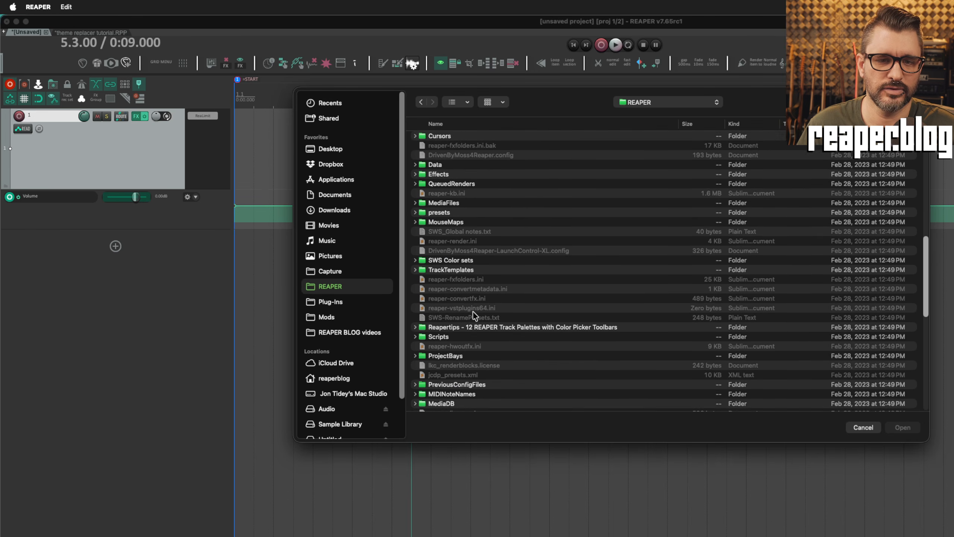
pyautogui.doubleClick(478, 323)
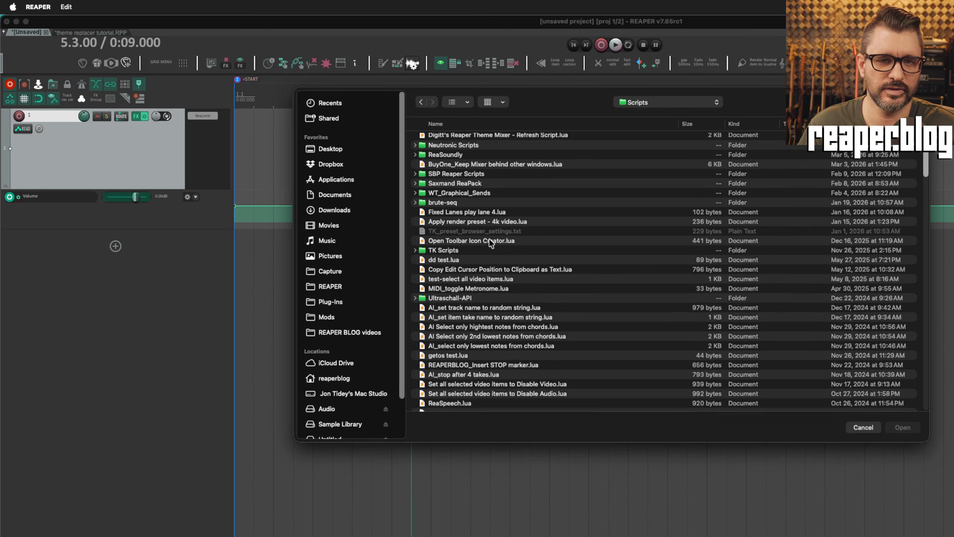
pyautogui.click(535, 139)
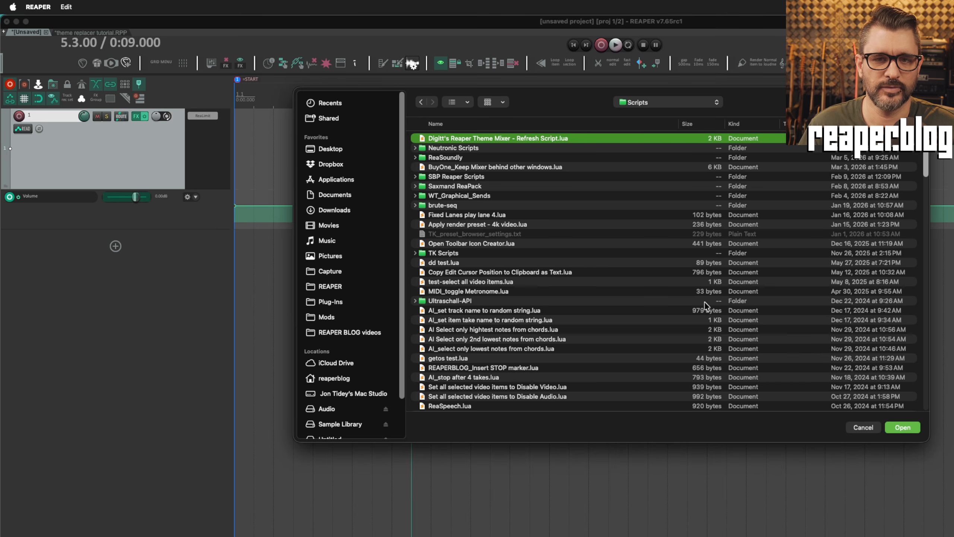
pyautogui.click(903, 427)
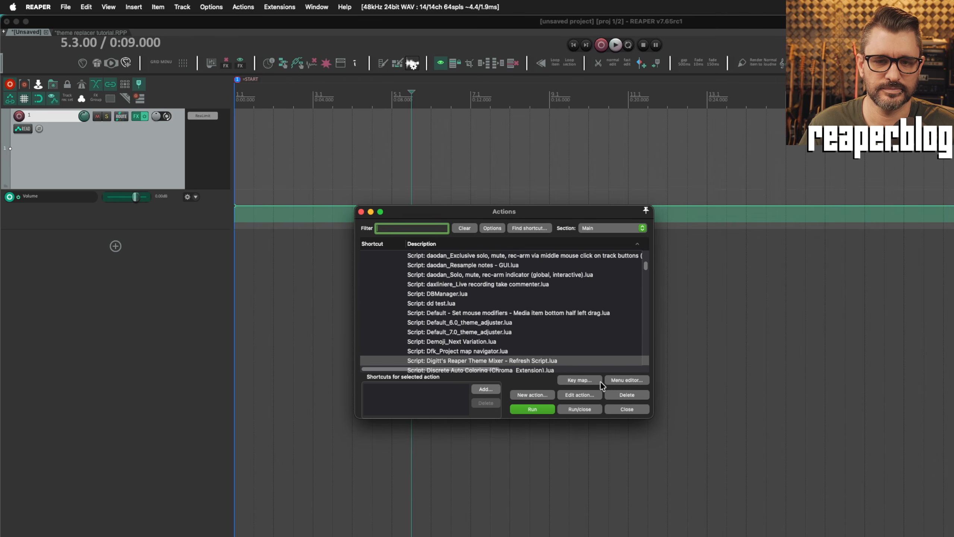
# Run Digitt's Reaper Theme Mixer - Refresh Script.lua from the action list and check for it among the running scripts.
pyautogui.scroll(-5, 511, 341)
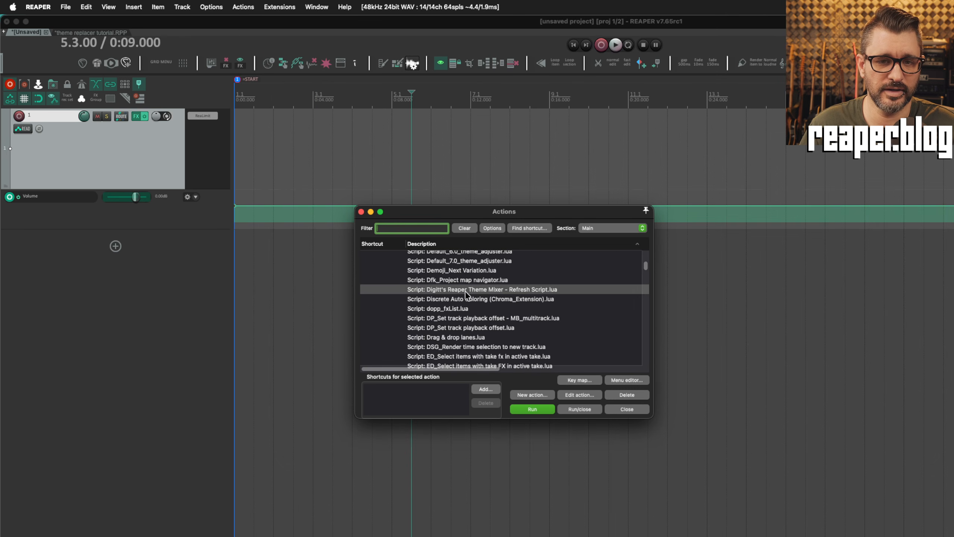
pyautogui.click(466, 293)
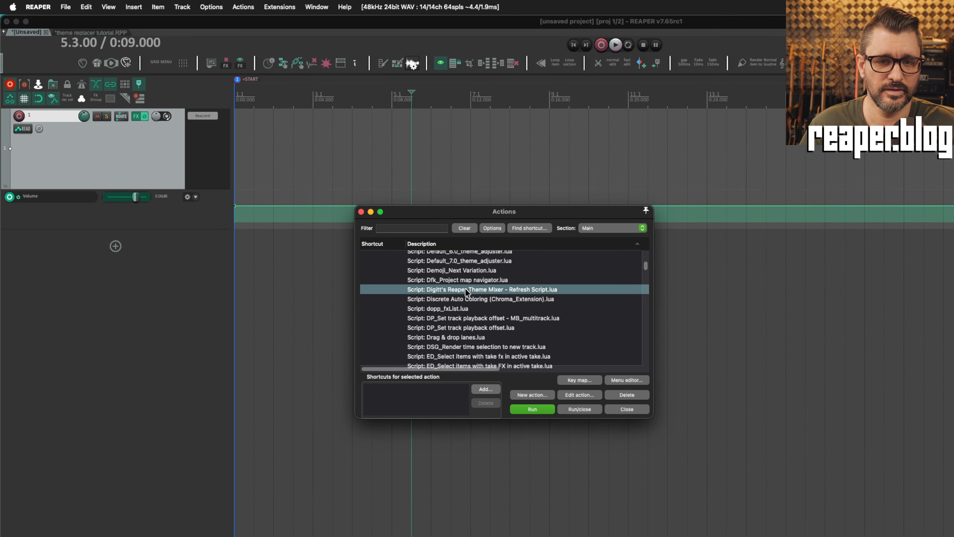
pyautogui.click(541, 411)
pyautogui.click(244, 7)
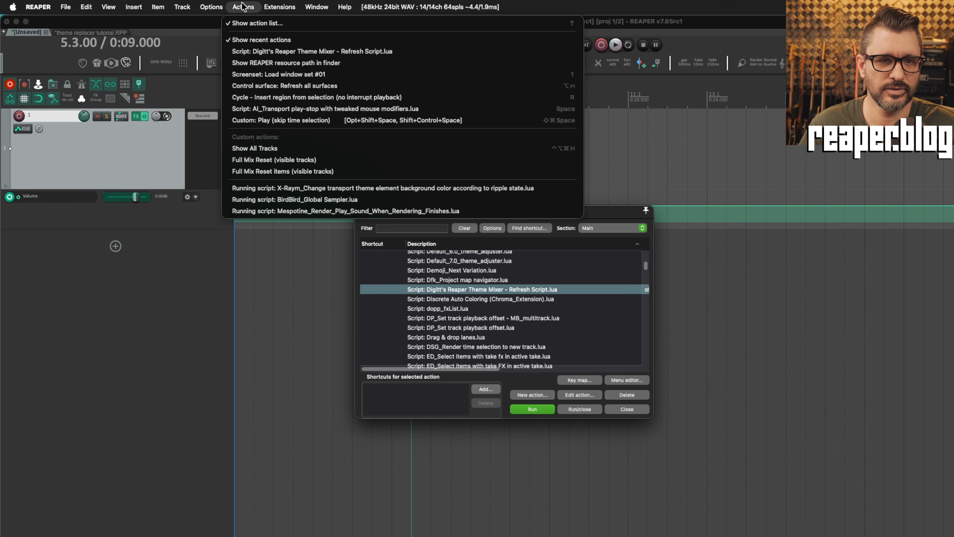
pyautogui.click(242, 5)
pyautogui.click(532, 409)
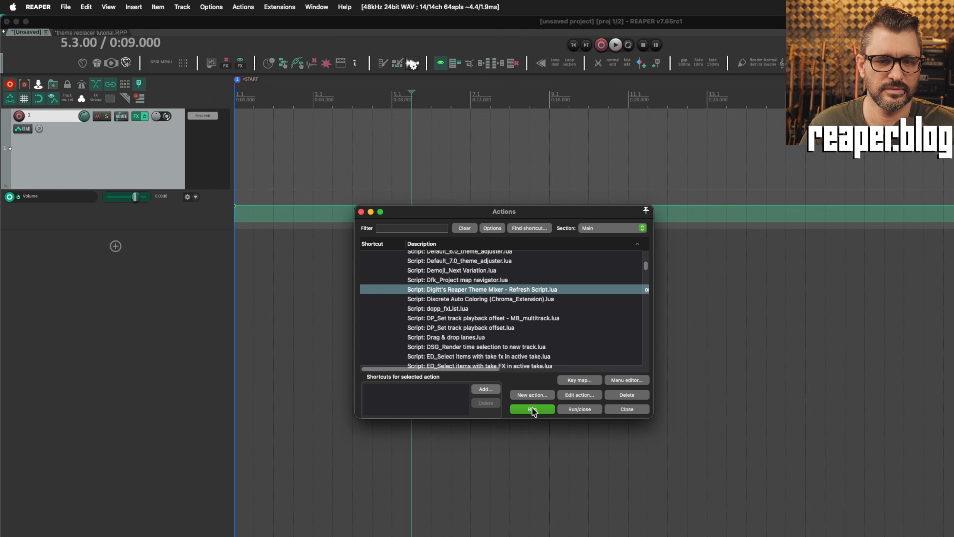
pyautogui.click(221, 6)
pyautogui.moveTo(244, 7)
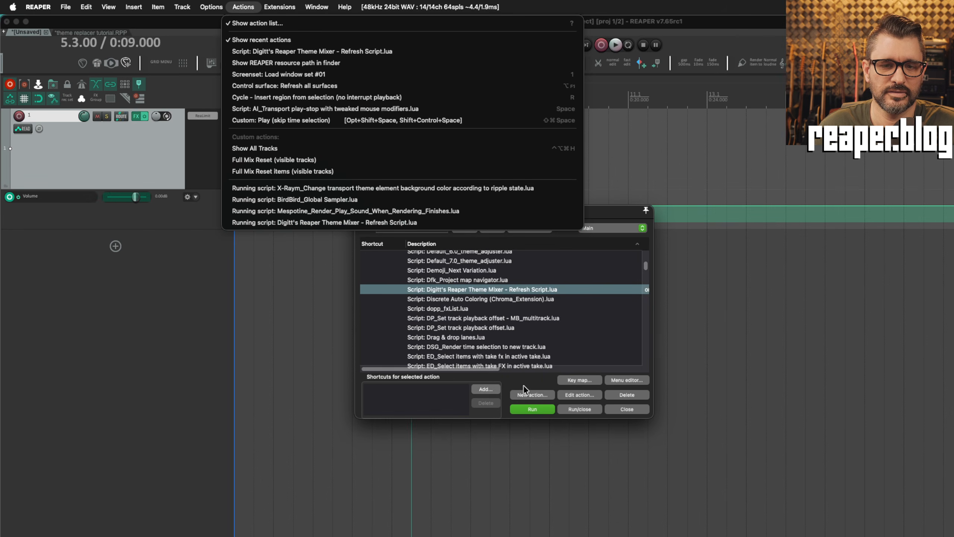
pyautogui.click(523, 385)
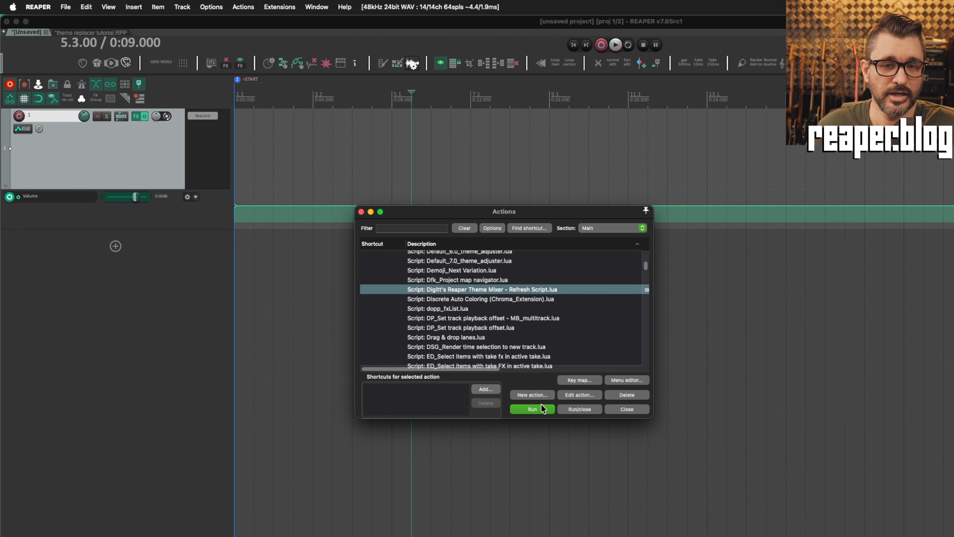
# Run the refresh script again, terminate its instances with the answer remembered for this script, and relaunch it.
pyautogui.click(538, 407)
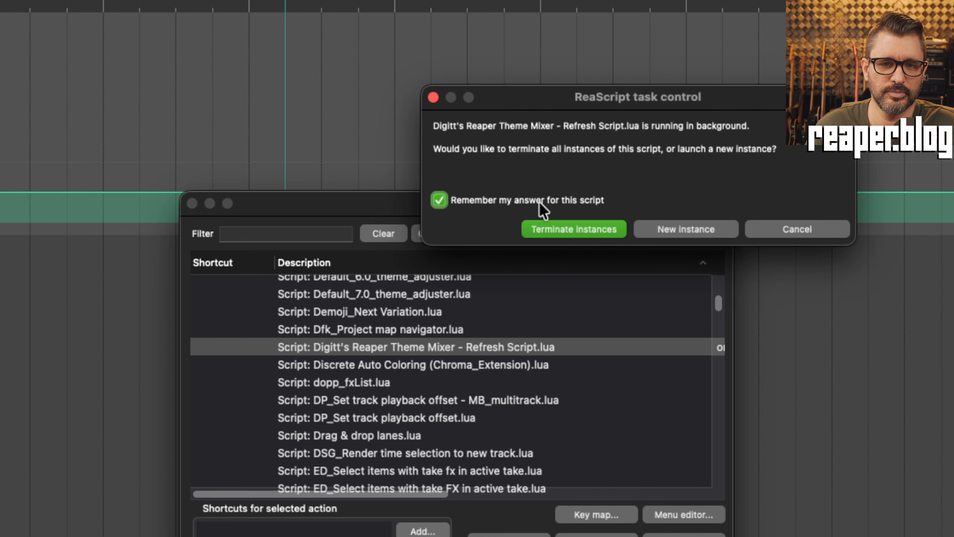
pyautogui.click(592, 229)
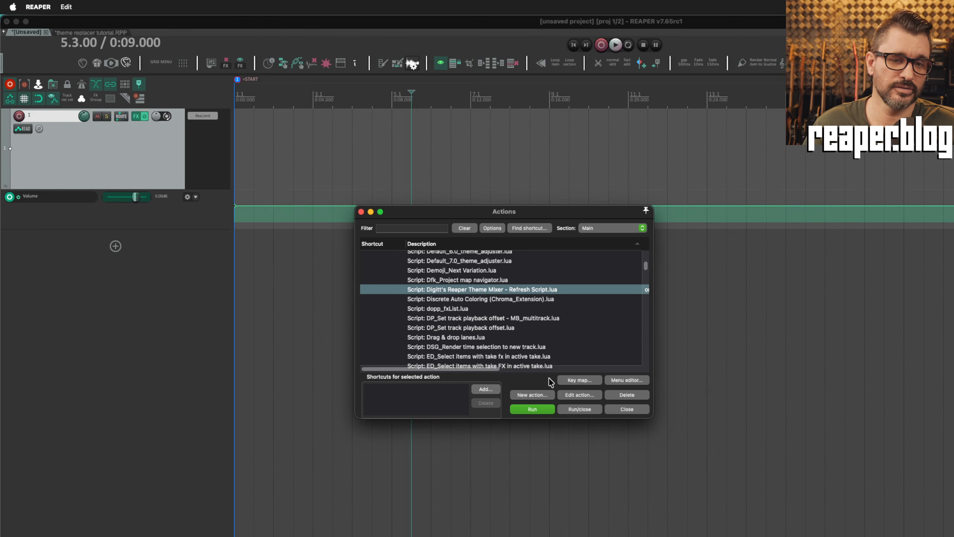
pyautogui.click(533, 409)
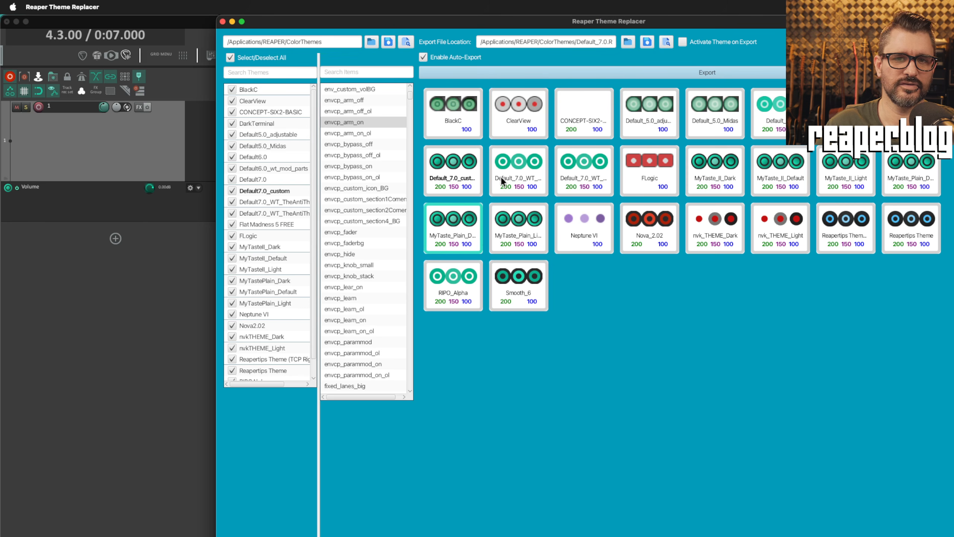
# In Reaper Theme Replacer, apply the first Default_7.0_WT, FLogic and Nova_2.02 versions of envcp_arm_on in turn.
pyautogui.click(507, 166)
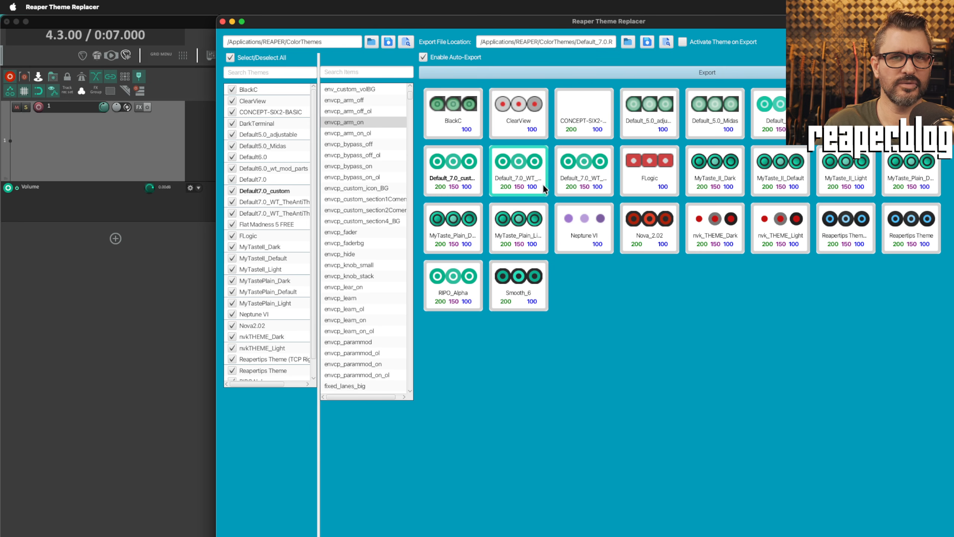
pyautogui.click(649, 176)
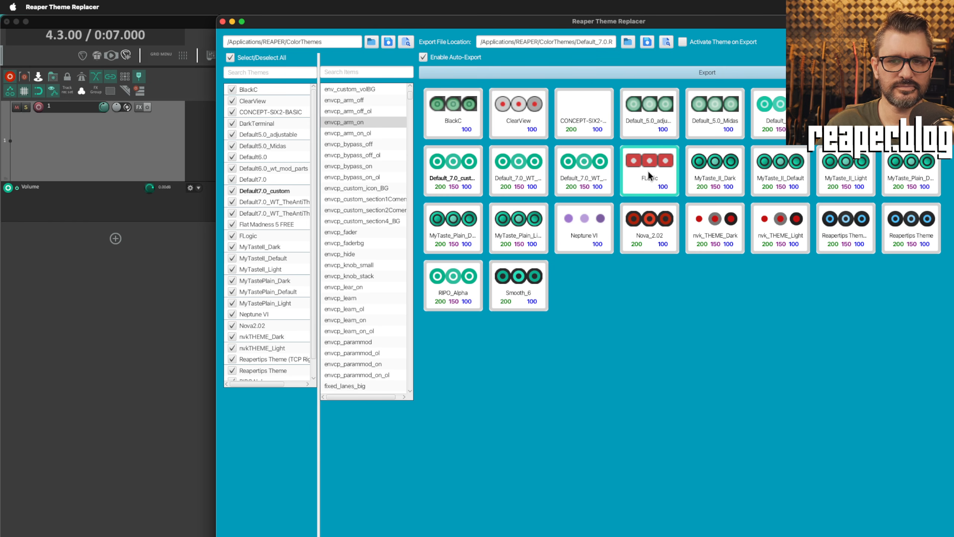
pyautogui.click(635, 218)
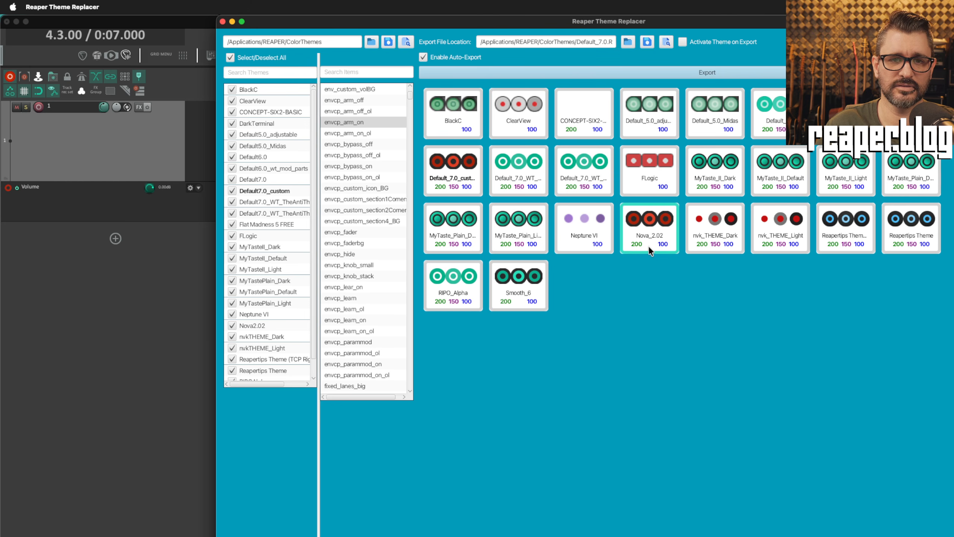
# Toggle the Volume envelope's arm button in REAPER, and apply the Smooth_6 version of envcp_arm_off in Reaper Theme Replacer.
pyautogui.click(372, 101)
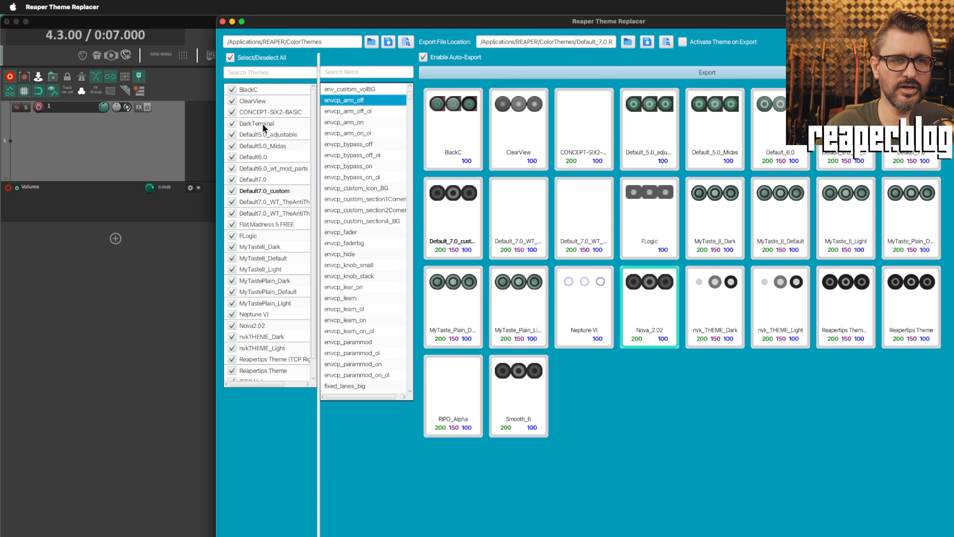
pyautogui.click(13, 214)
pyautogui.click(6, 189)
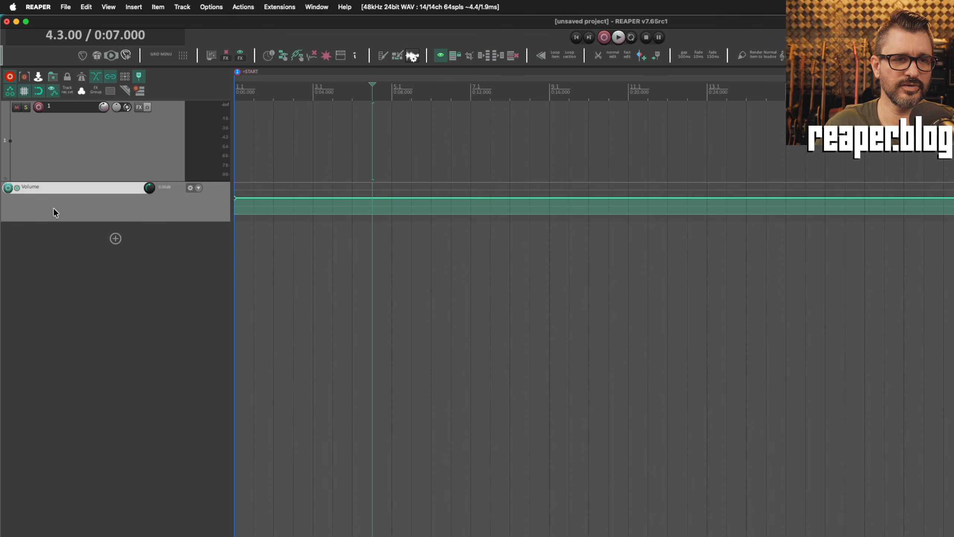
pyautogui.press('super+Tab')
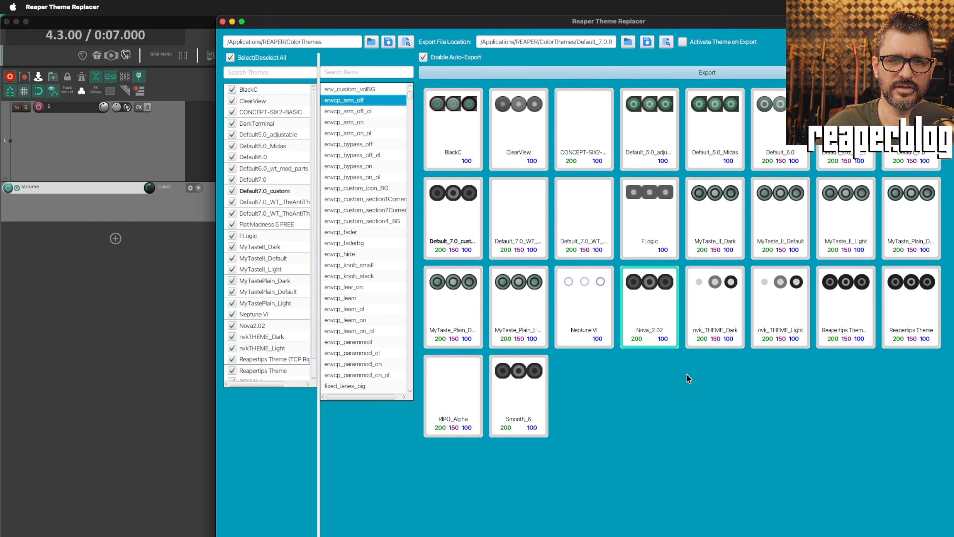
pyautogui.click(528, 374)
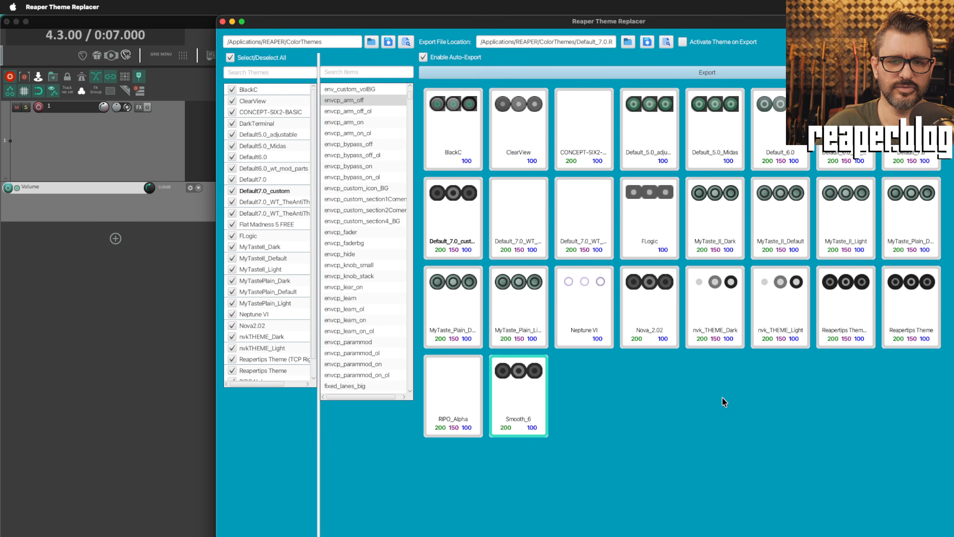
# Show the envcp_arm_off_ol versions and choose the Default_7.0_custom one.
pyautogui.click(381, 111)
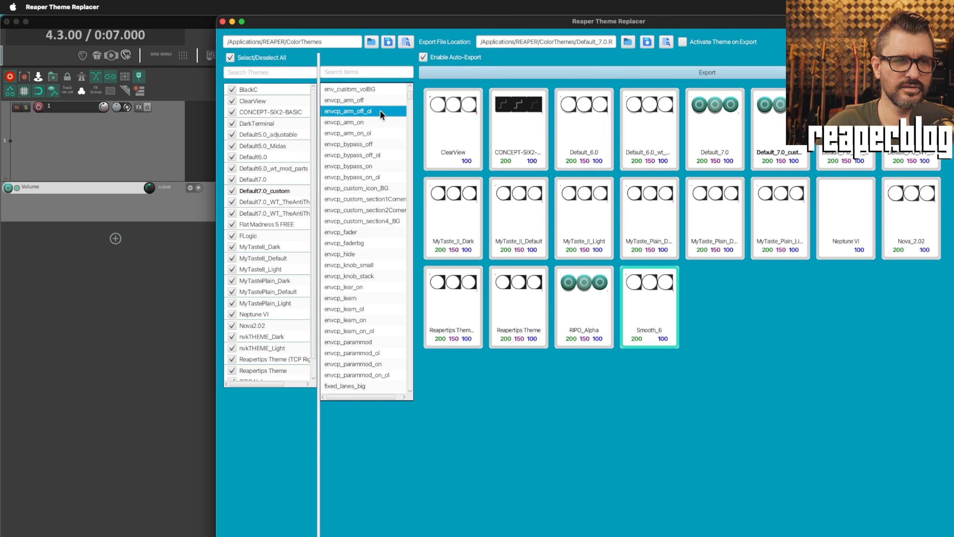
pyautogui.click(781, 146)
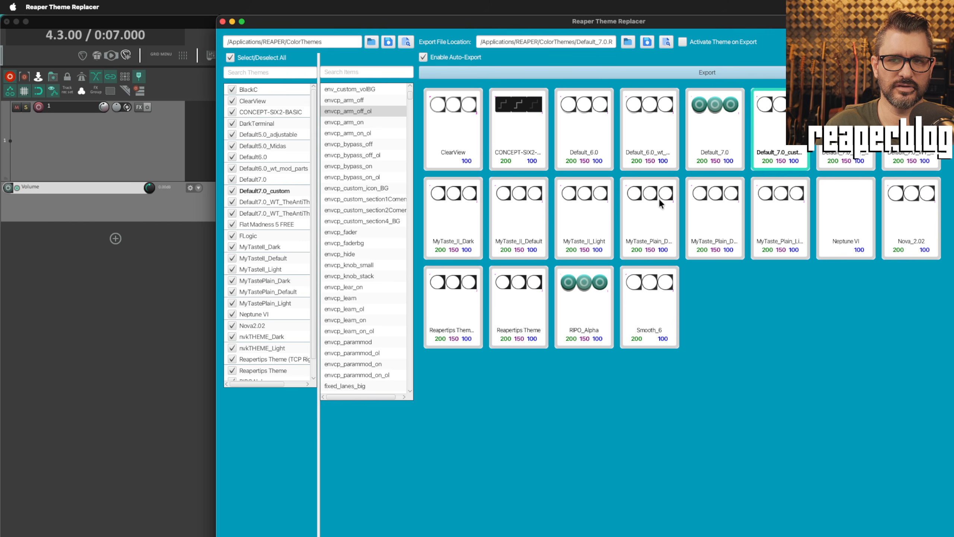
pyautogui.click(821, 248)
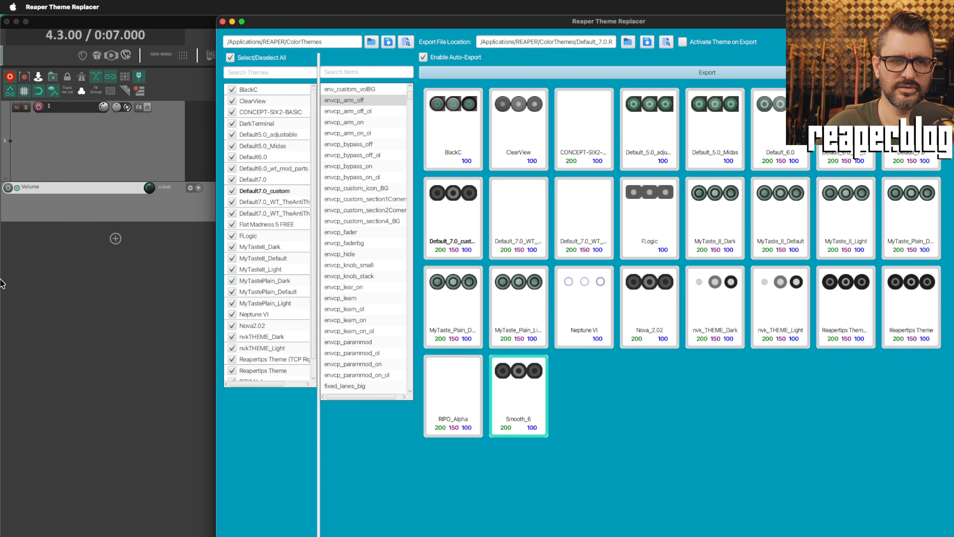
# Switch to REAPER and toggle the Volume envelope's arm button several times to check its off graphic.
pyautogui.click(2, 278)
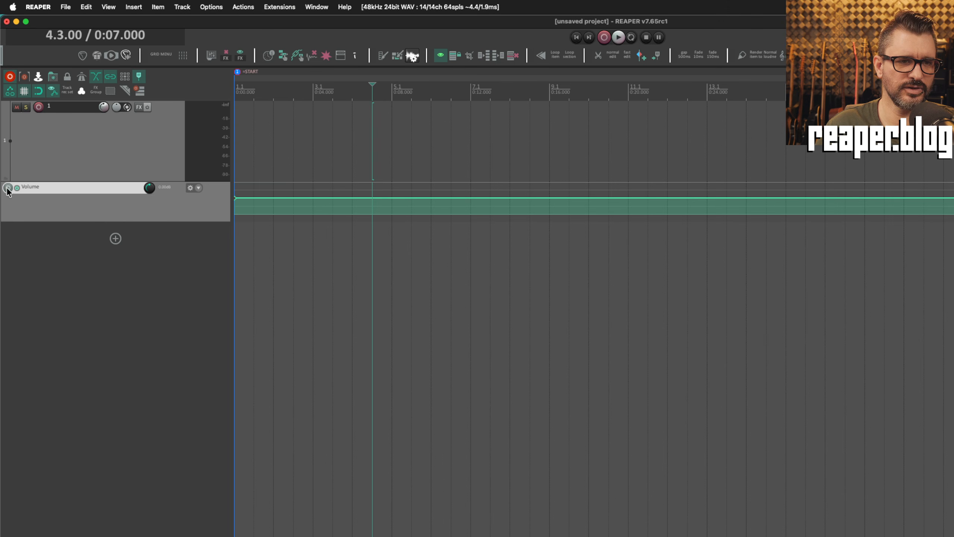
pyautogui.click(8, 188)
pyautogui.click(8, 189)
pyautogui.click(8, 189)
pyautogui.click(10, 190)
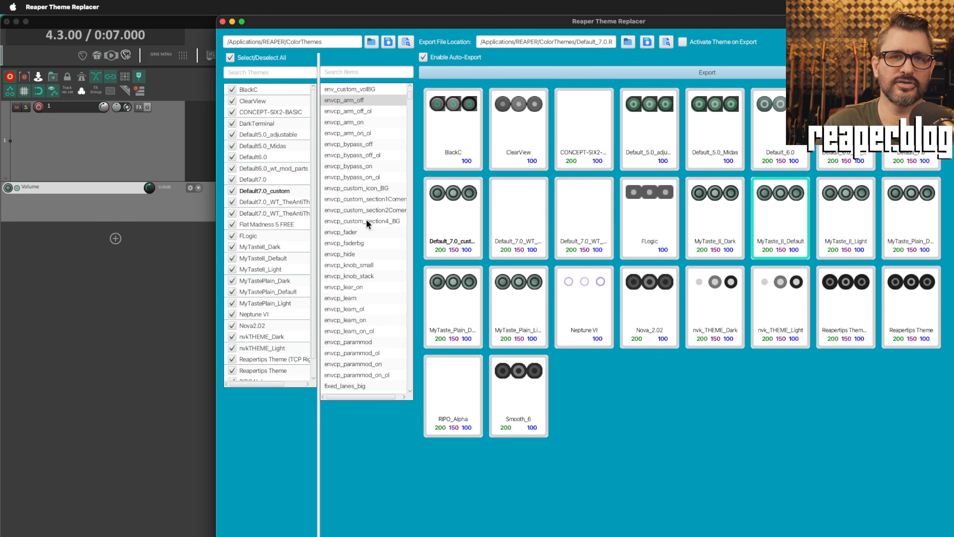
# In Reaper Theme Replacer, browse the envelope items, and try the ClearView, CONCEPT-SIX2-BASIC and Default6.0_wt_mod_parts versions of tcp_vol_knob_stack in turn.
pyautogui.click(370, 122)
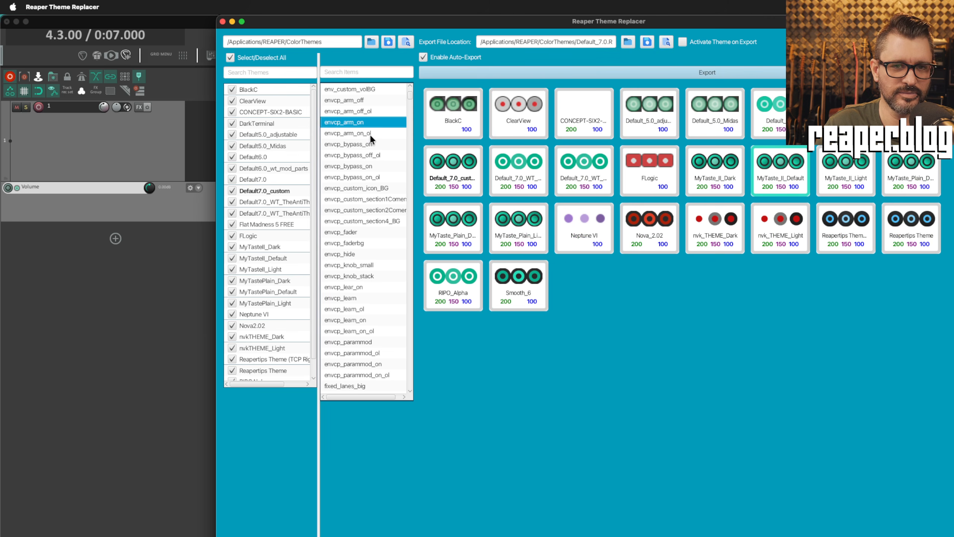
pyautogui.click(375, 145)
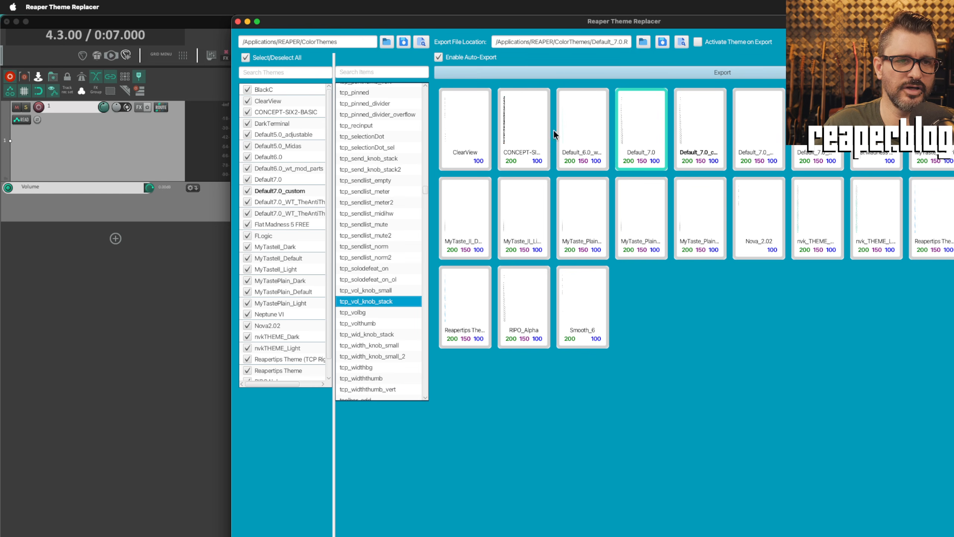
pyautogui.click(466, 131)
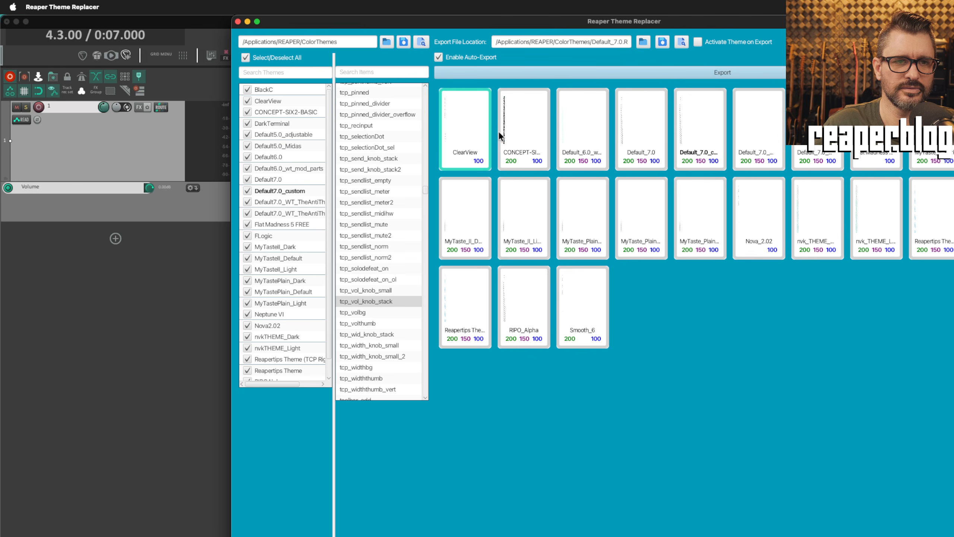
pyautogui.click(522, 146)
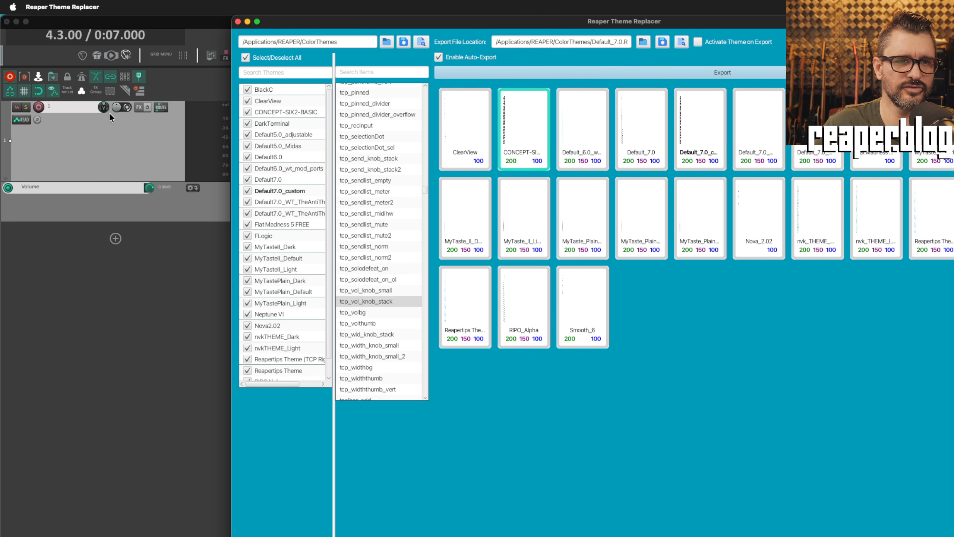
pyautogui.click(589, 124)
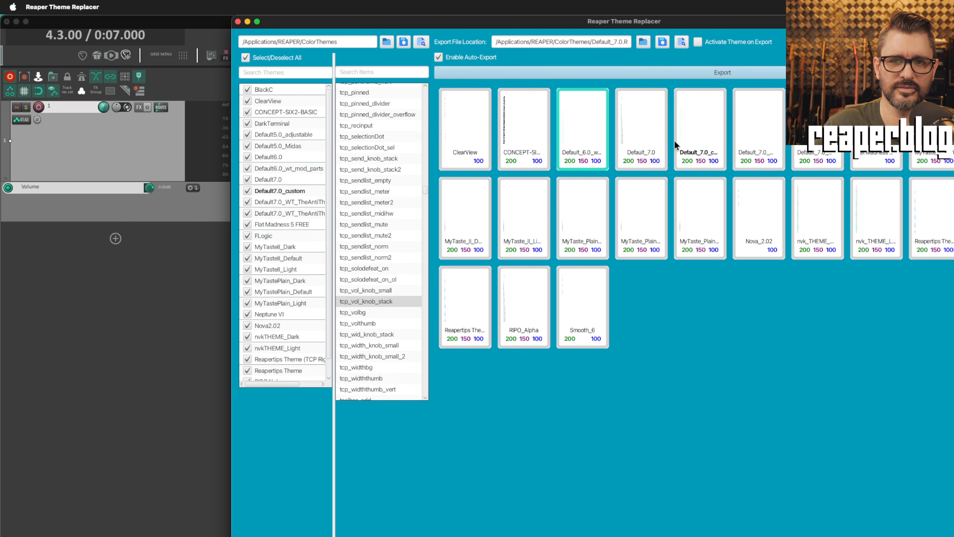
# Try the Default_7.0_WT and Smooth_6 versions of tcp_vol_knob_stack, and choose the Default_7.0 one.
pyautogui.click(751, 142)
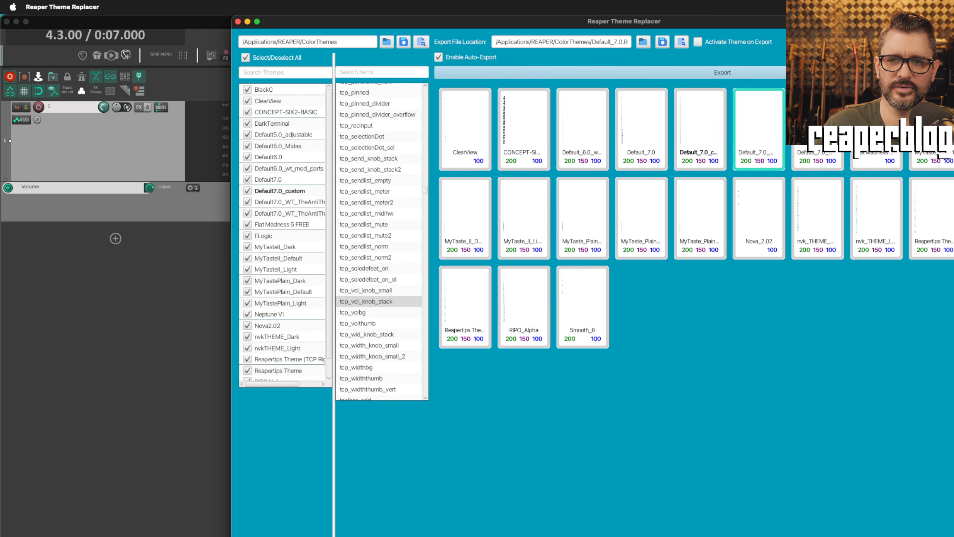
pyautogui.click(876, 128)
pyautogui.click(584, 307)
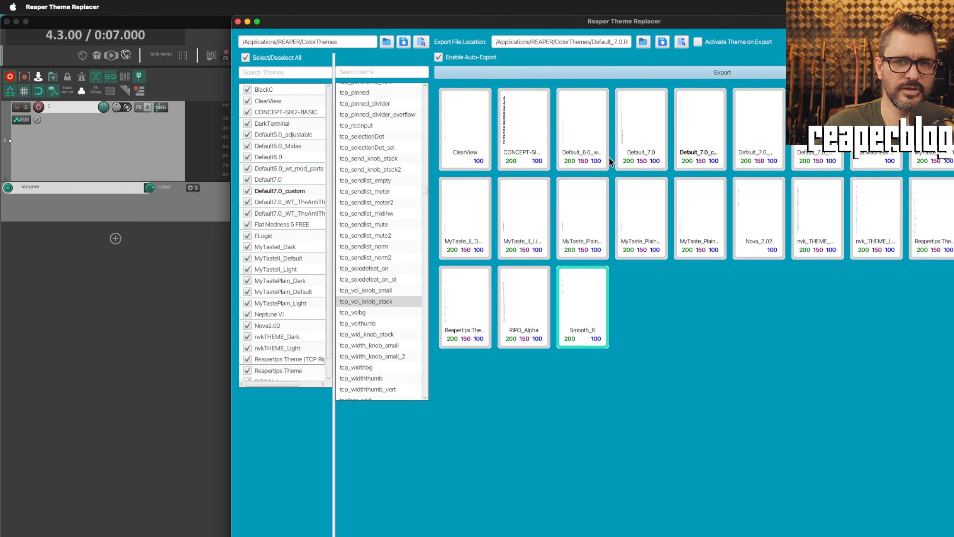
pyautogui.click(638, 145)
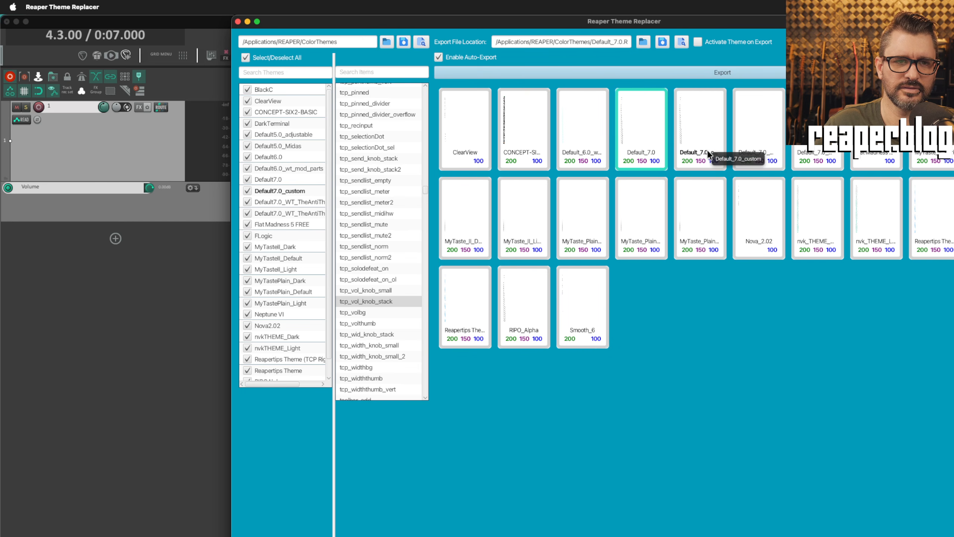
# Look through the theme versions of the toolbar color items, from toolbar_color_random_question to toolbar_color_track.
pyautogui.click(598, 322)
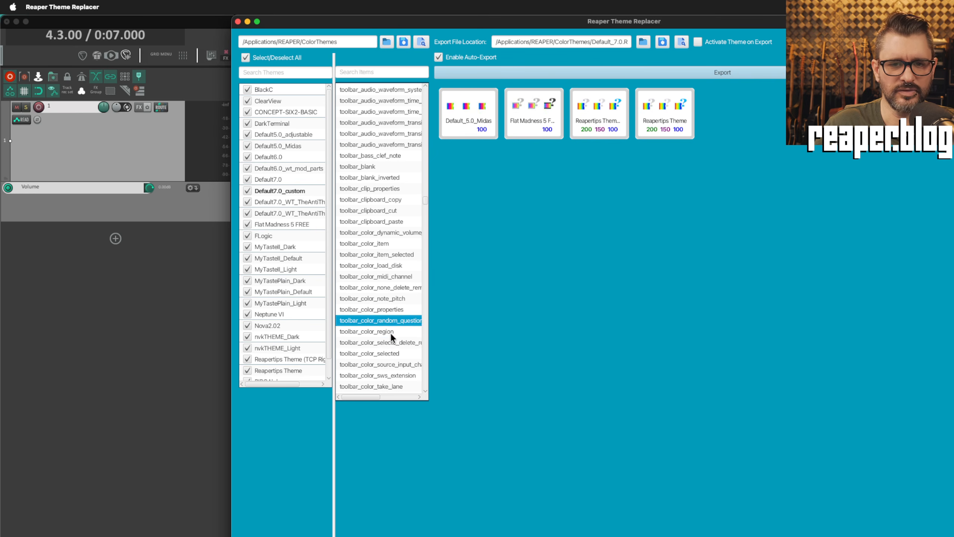
pyautogui.click(391, 332)
pyautogui.click(391, 340)
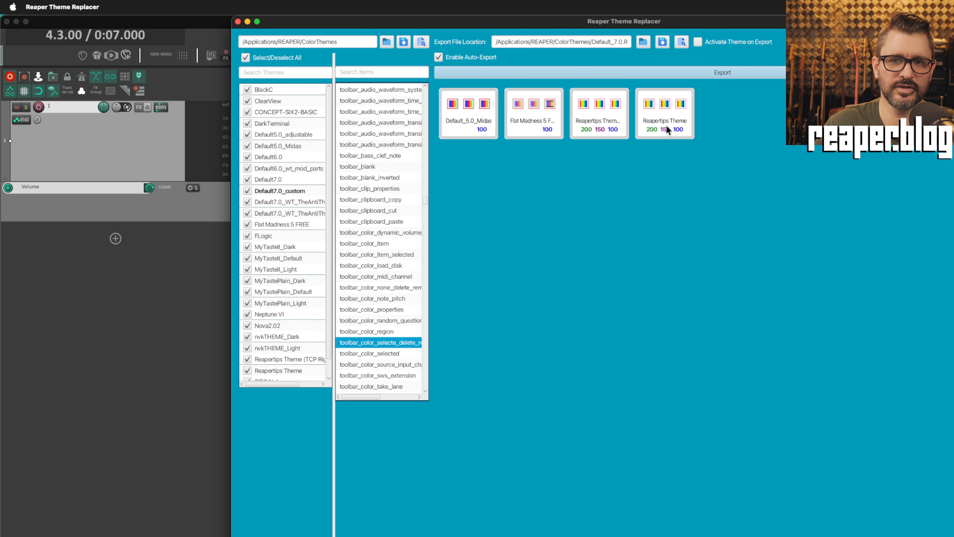
pyautogui.click(395, 352)
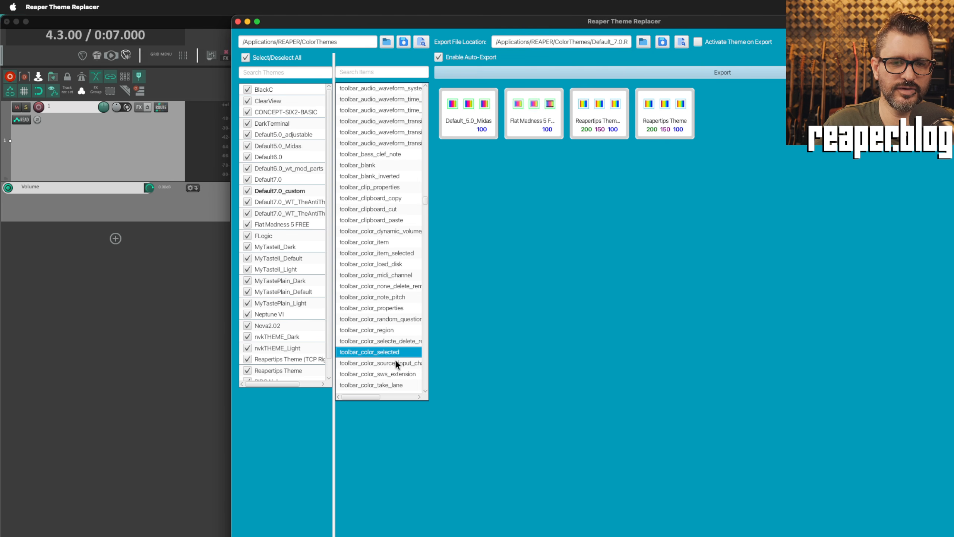
pyautogui.click(397, 363)
pyautogui.scroll(-3, 398, 368)
pyautogui.click(397, 326)
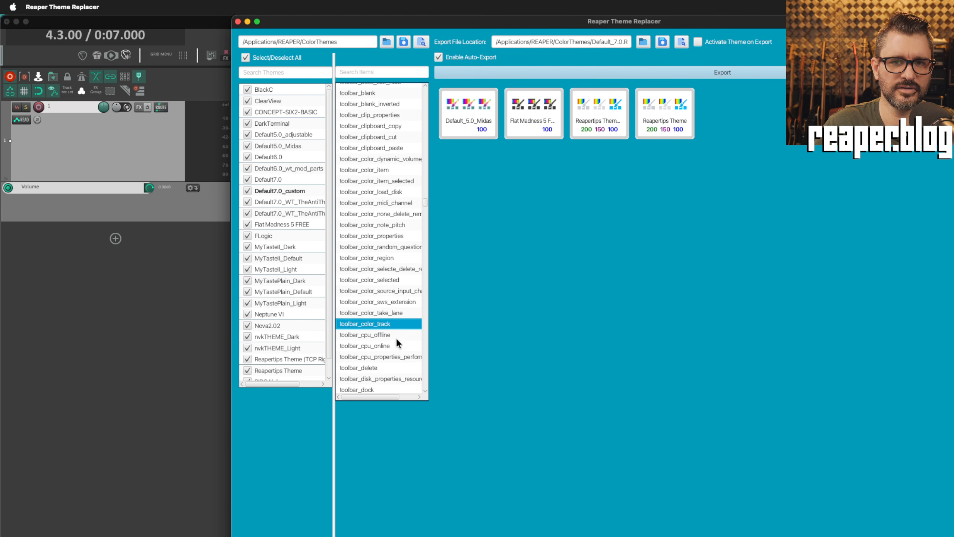
# Look through the theme versions of the toolbar CPU, delete and dock items, from toolbar_cpu_offline to toolbar_dock_off.
pyautogui.click(395, 338)
pyautogui.click(395, 356)
pyautogui.scroll(-3, 398, 362)
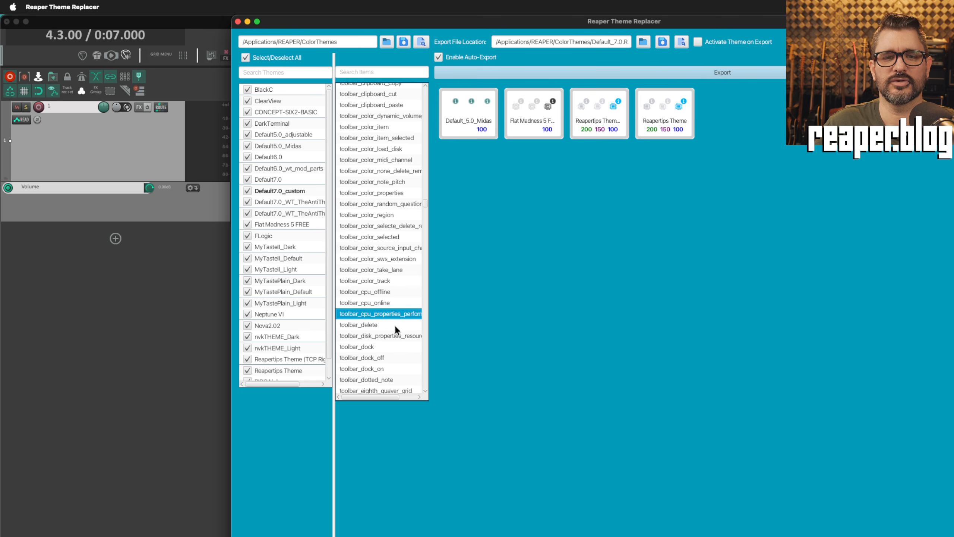
pyautogui.click(395, 325)
pyautogui.click(400, 346)
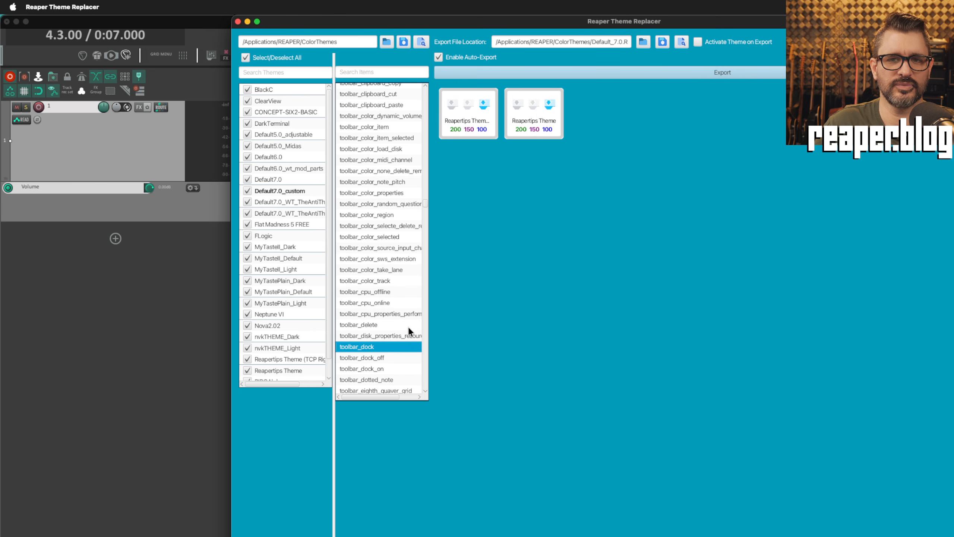
pyautogui.click(399, 357)
pyautogui.scroll(-2, 401, 358)
pyautogui.scroll(-3, 401, 355)
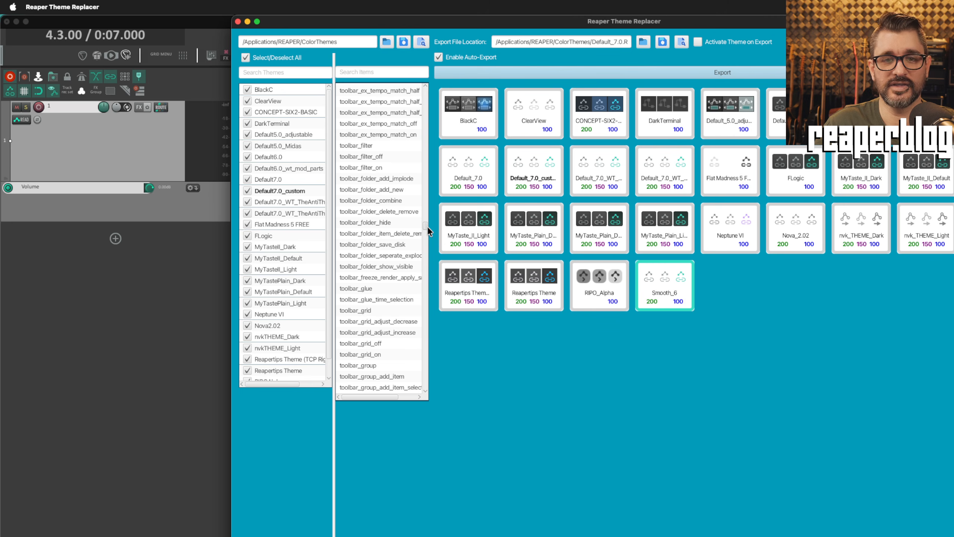
# Search the theme items for "fx" and show the versions of mcp_fx_dis.
pyautogui.moveTo(427, 226); pyautogui.dragTo(427, 221)
pyautogui.scroll(-5, 427, 221)
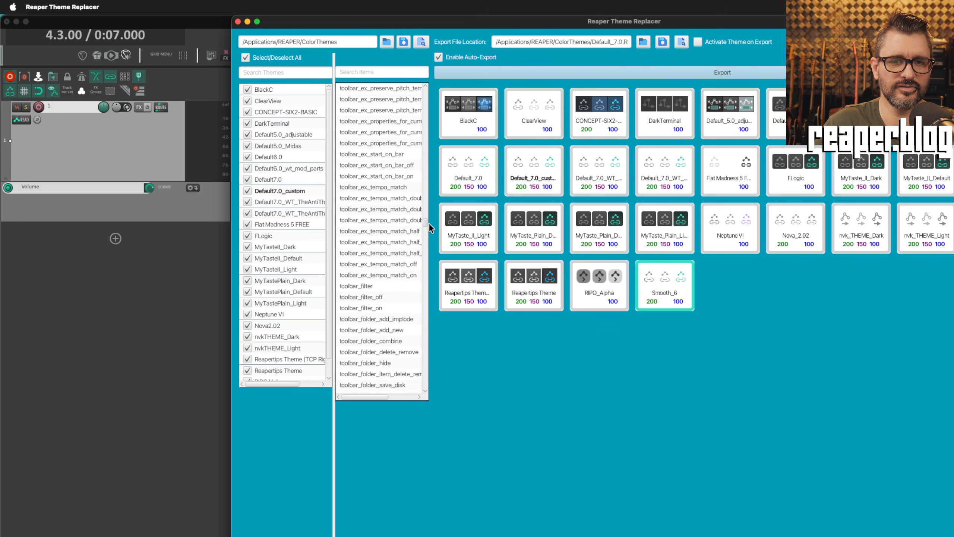
pyautogui.scroll(-15, 429, 224)
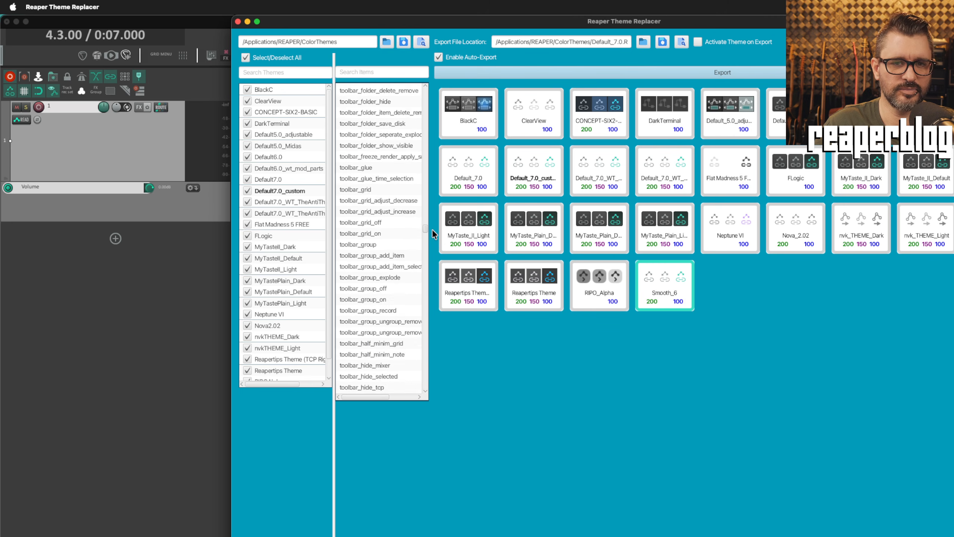
pyautogui.moveTo(436, 243); pyautogui.dragTo(434, 366)
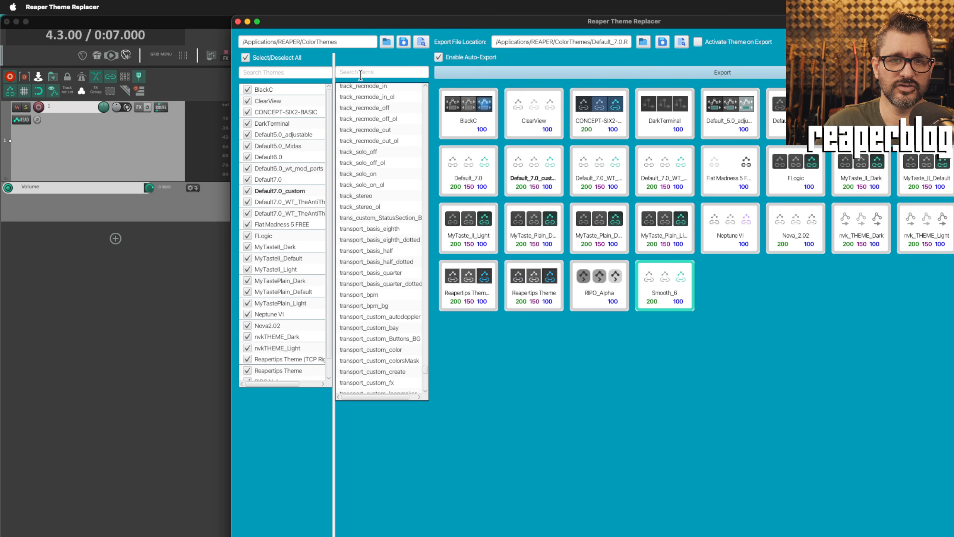
pyautogui.click(398, 75)
pyautogui.write('fx')
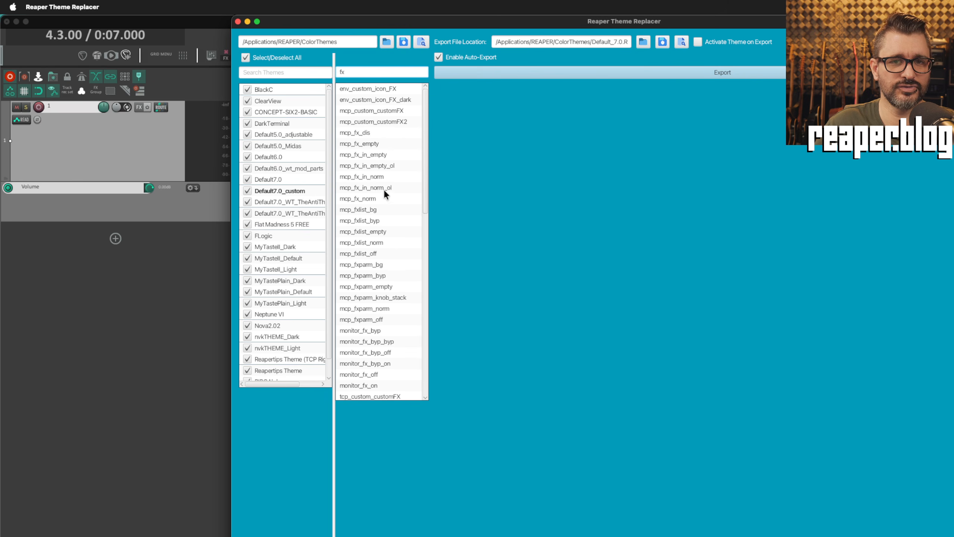
pyautogui.click(390, 133)
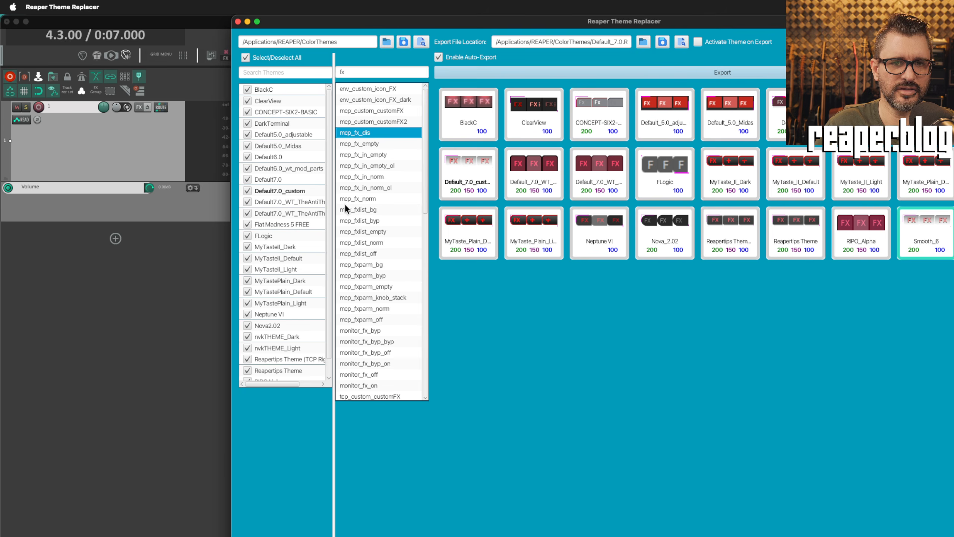
# Show the mixer in REAPER, and try the Default_7.0_WT, ClearView, BlackC and Default_5.0_adjustable versions of mcp_fx_dis in turn.
pyautogui.click(98, 315)
pyautogui.press('super+m')
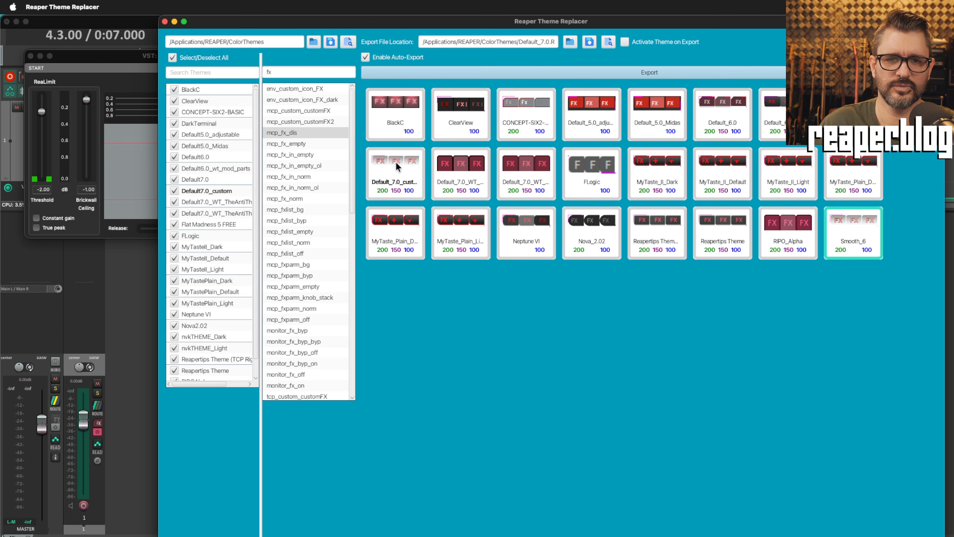
pyautogui.click(446, 174)
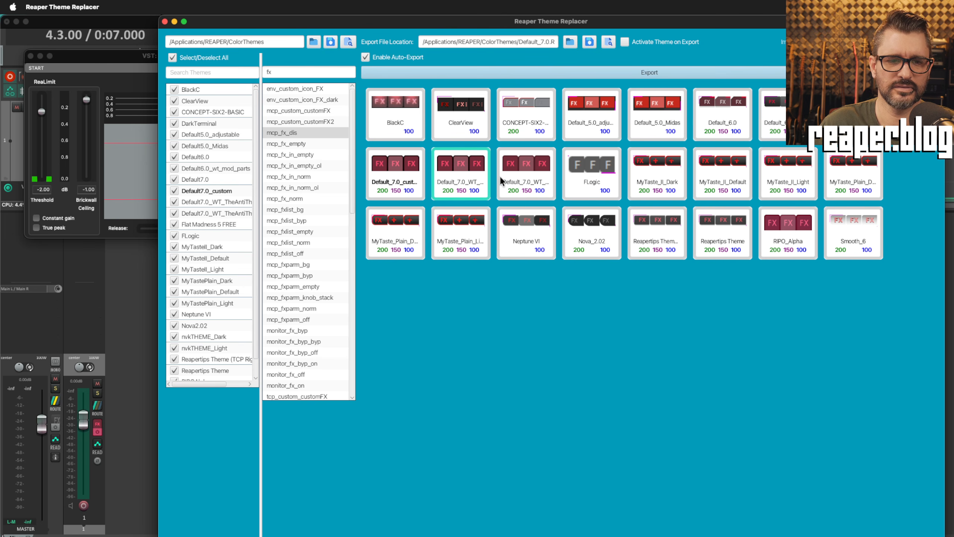
pyautogui.click(476, 113)
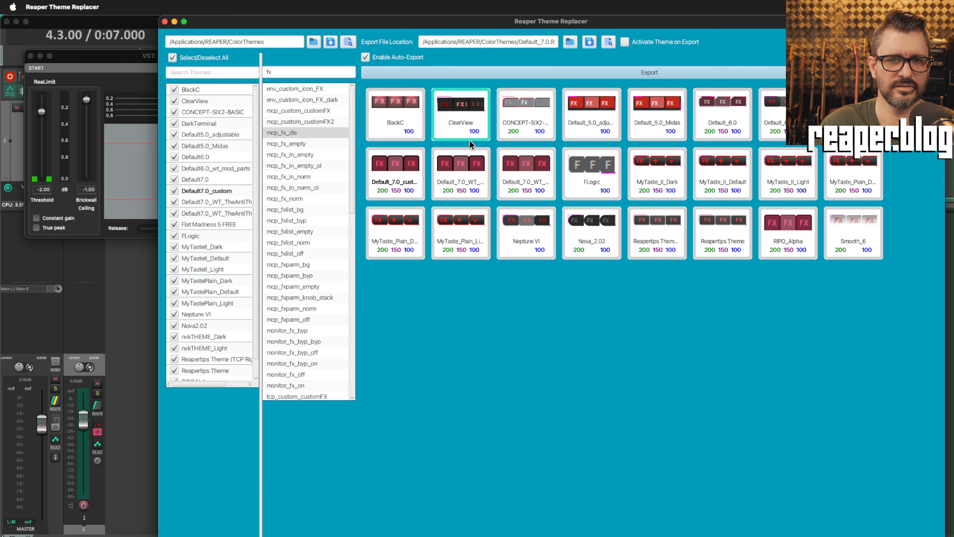
pyautogui.click(398, 103)
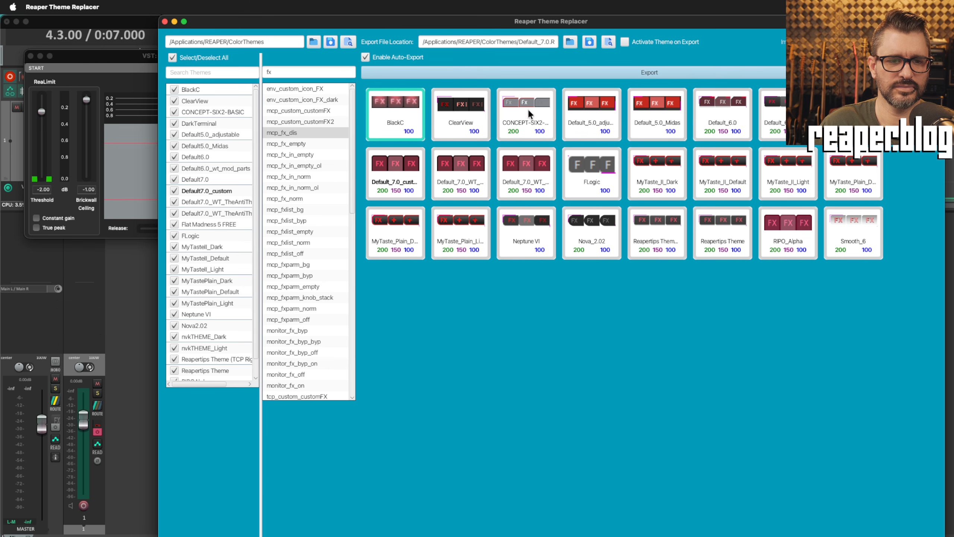
pyautogui.click(585, 114)
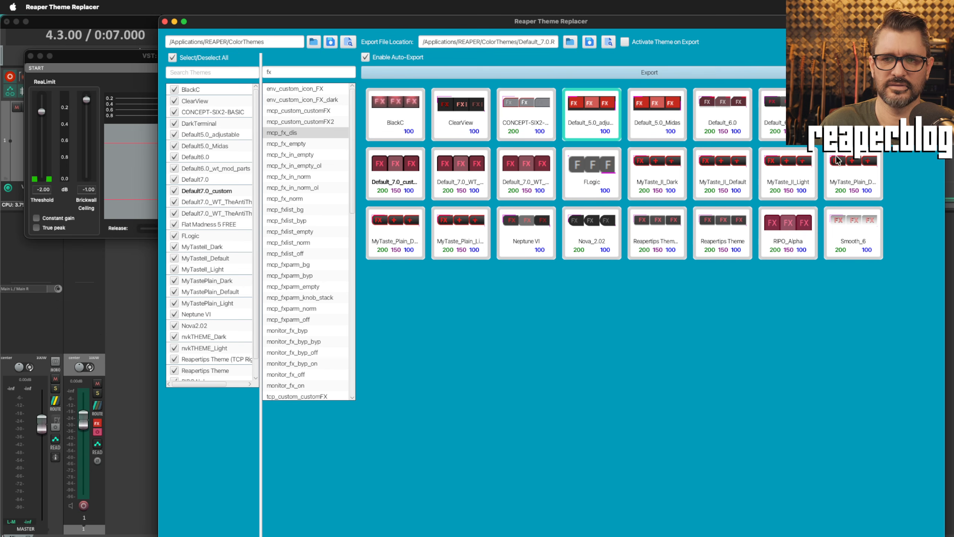
# Try the Default_6.0_wt_mod_parts, Nova_2.02 and Smooth_6 versions of mcp_fx_dis, and choose the MyTaste_II_Dark one.
pyautogui.click(793, 113)
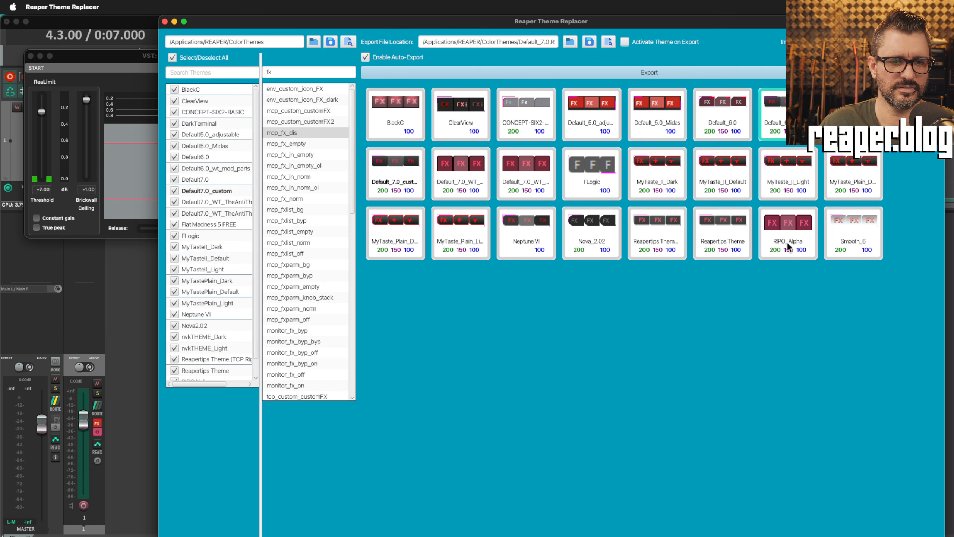
pyautogui.click(601, 224)
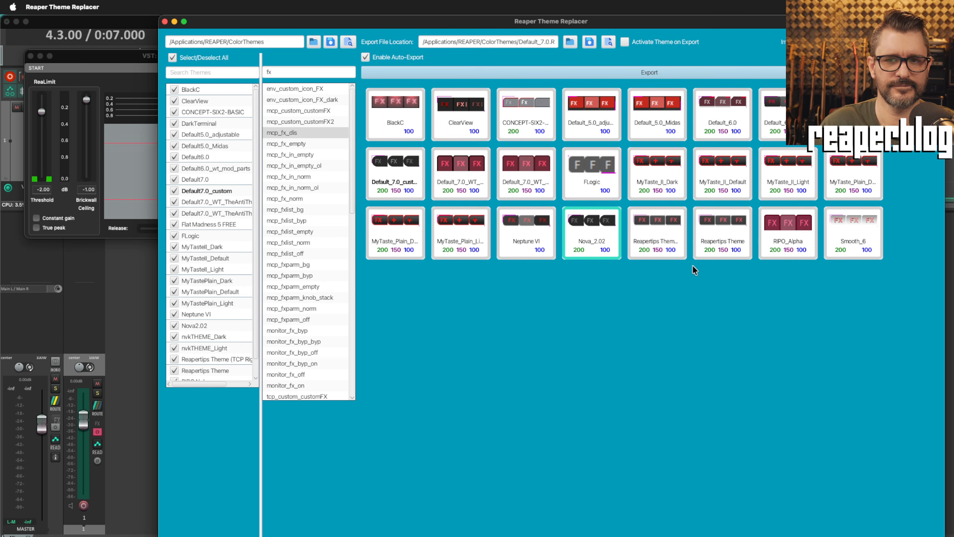
pyautogui.click(846, 220)
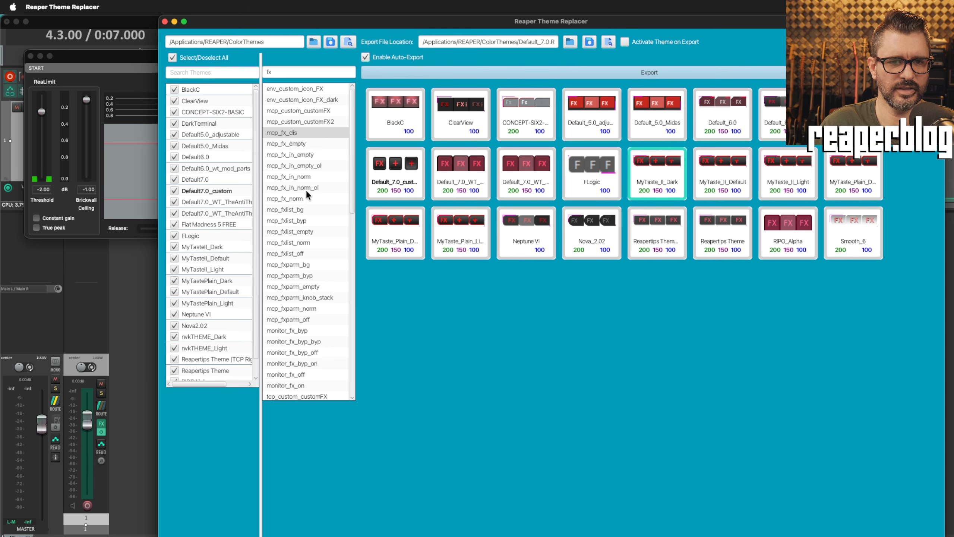
# Show the versions of mcp_fx_norm and look at the Default_7.0_custom one.
pyautogui.click(297, 199)
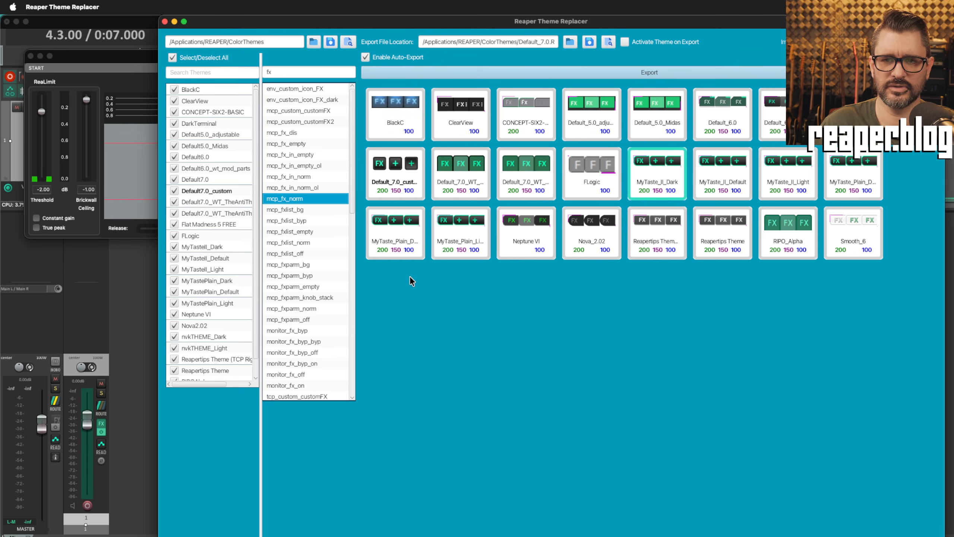
pyautogui.click(659, 286)
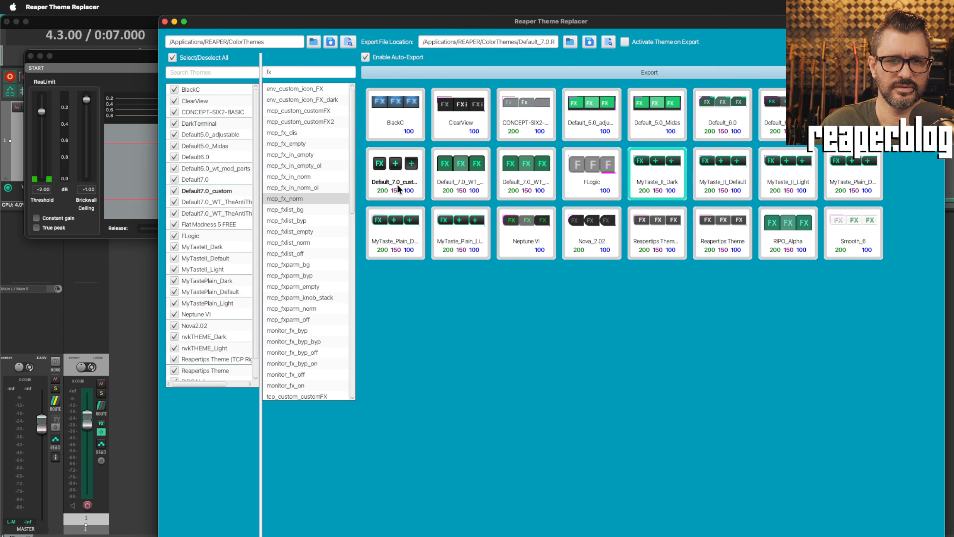
pyautogui.click(393, 168)
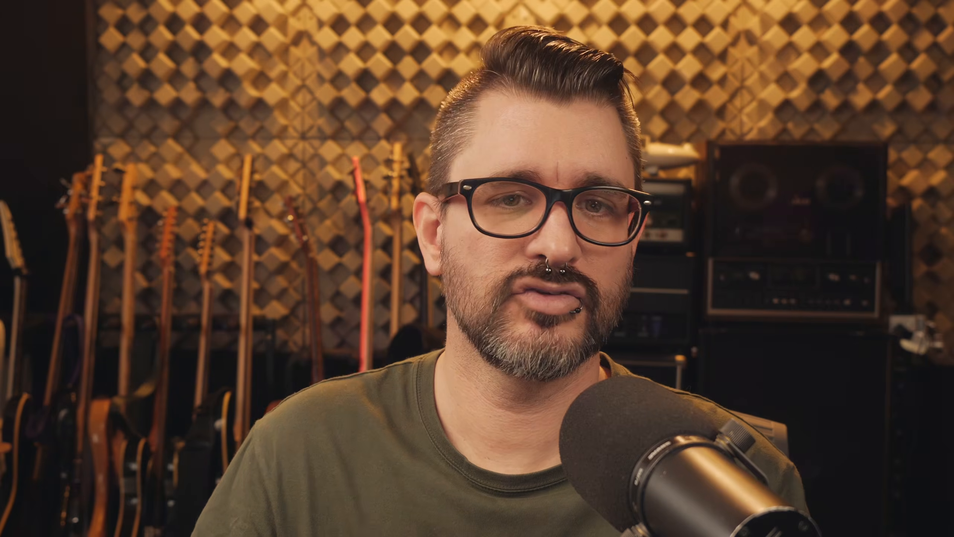